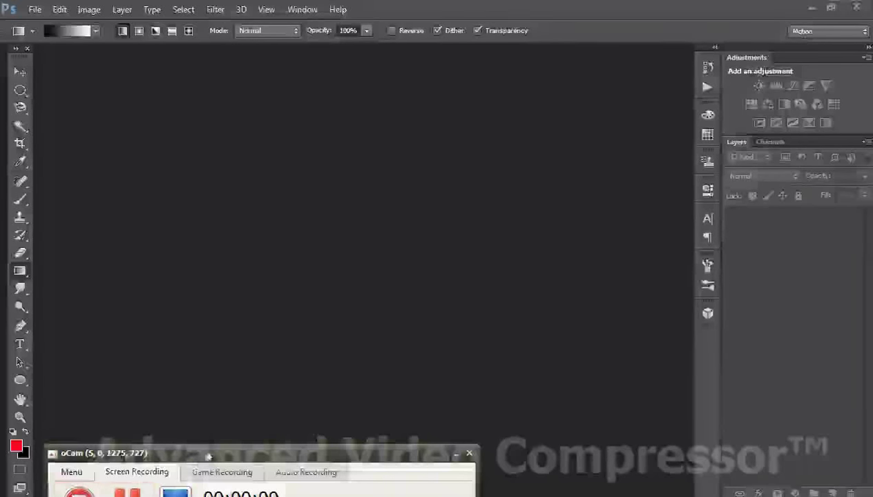
Create a black 22.667 × 16.222 inch, 72 ppi document, Untitled-1, in a floating window
mouse_move(225, 456)
left_mouse_down()
mouse_move(236, 470)
mouse_move(223, 462)
left_mouse_up()
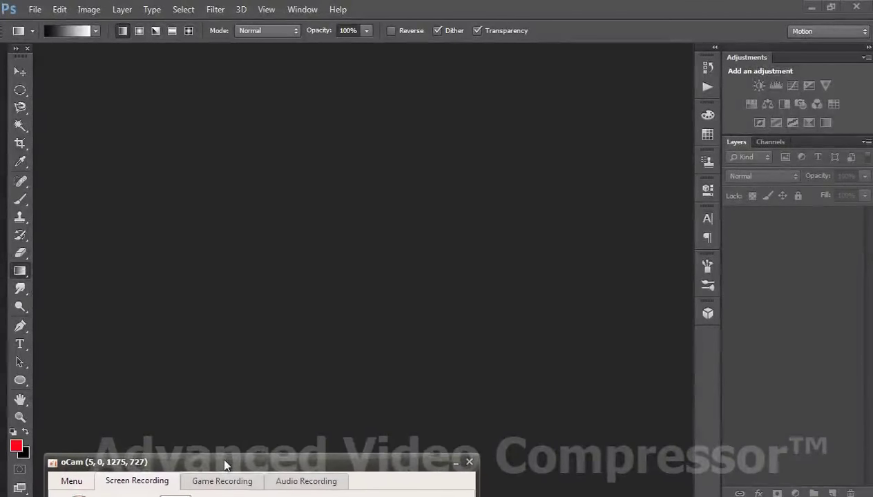
left_click(39, 12)
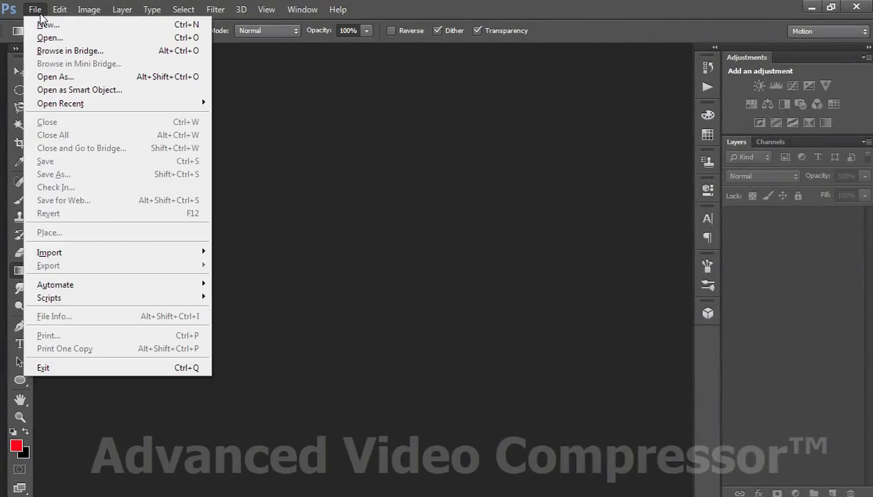
left_click(43, 21)
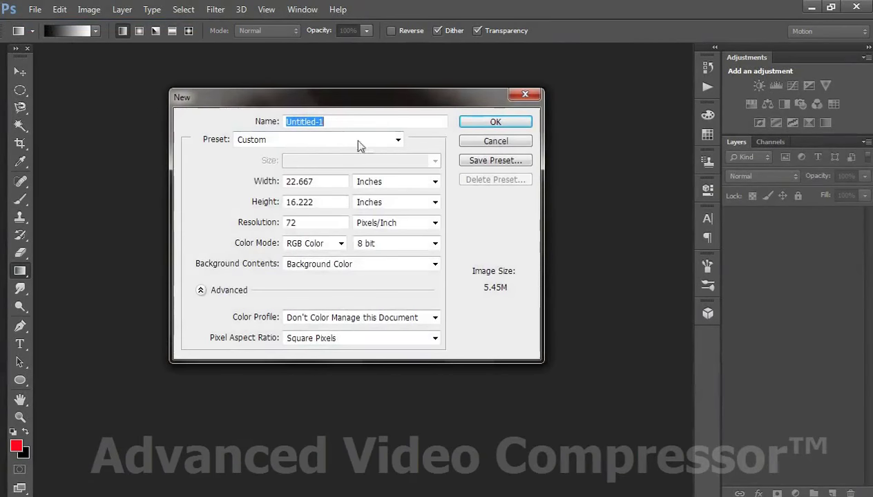
left_click(471, 122)
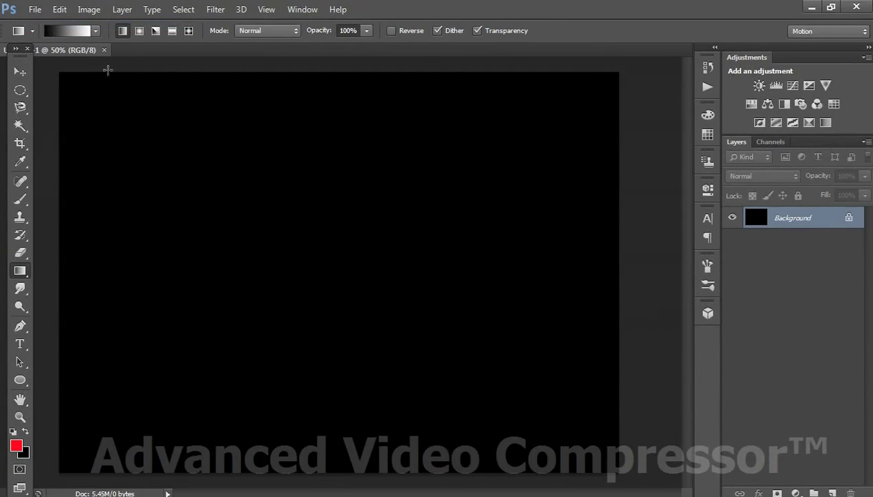
left_click(20, 72)
left_click_drag(65, 50, 153, 65)
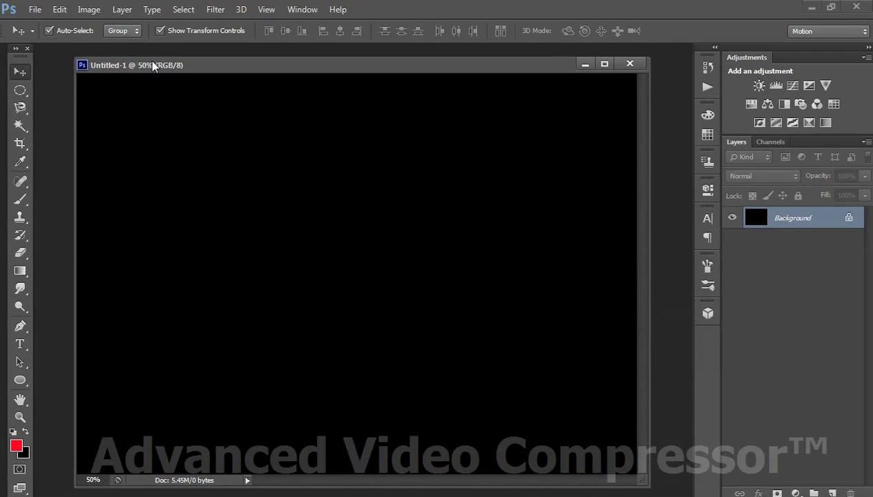
left_click(411, 494)
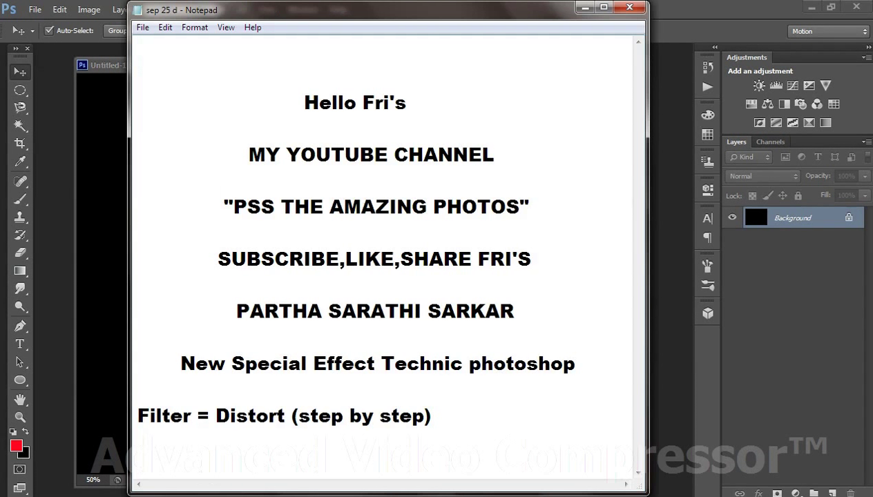
left_click_drag(345, 10, 370, 10)
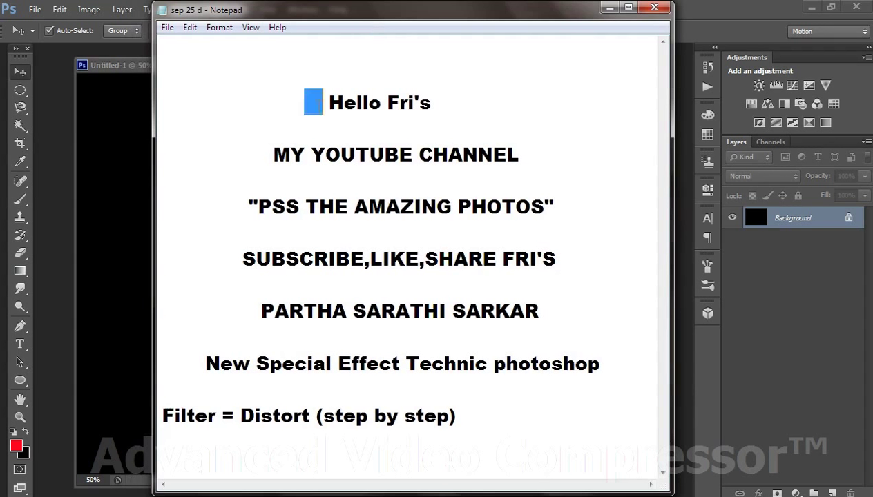
left_click_drag(432, 103, 420, 104)
mouse_move(310, 103)
left_mouse_down()
mouse_move(413, 107)
mouse_move(406, 118)
left_mouse_up()
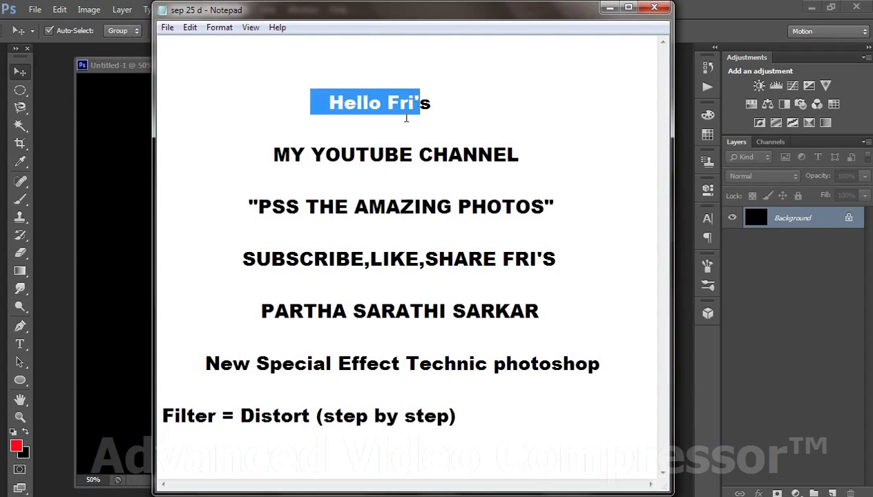
left_click_drag(258, 206, 541, 207)
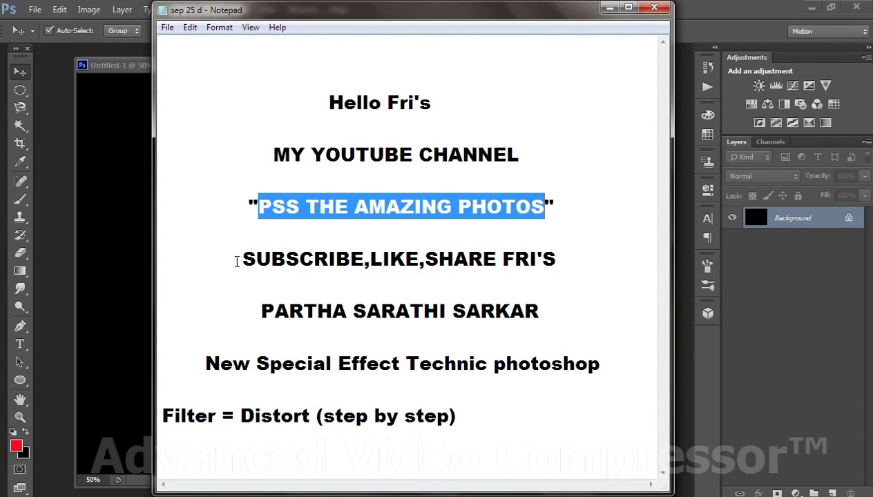
left_click_drag(236, 261, 496, 258)
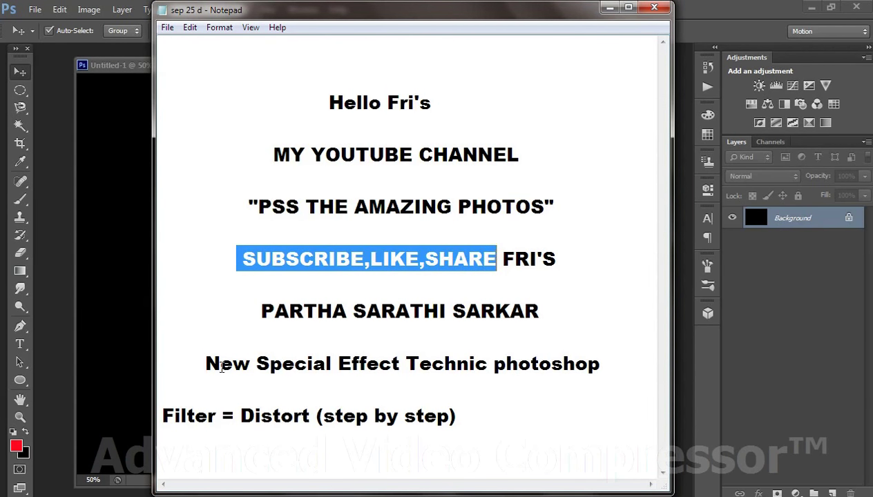
left_click_drag(199, 364, 607, 363)
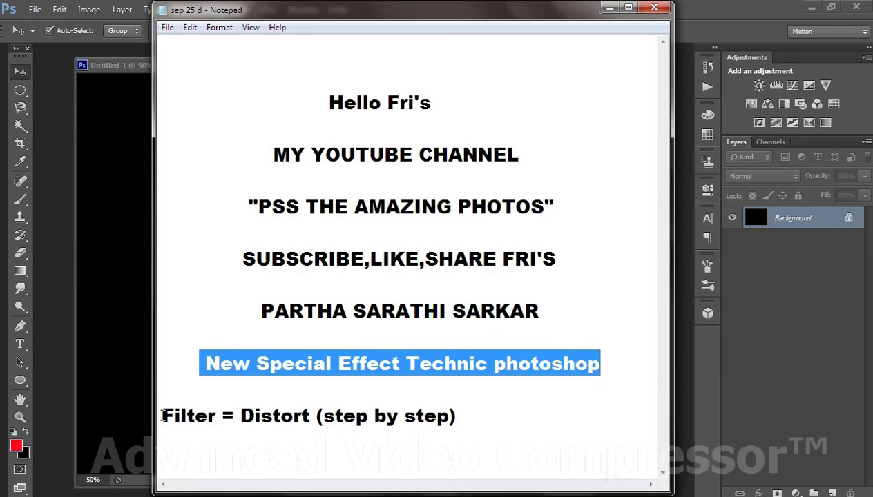
left_click_drag(163, 416, 465, 411)
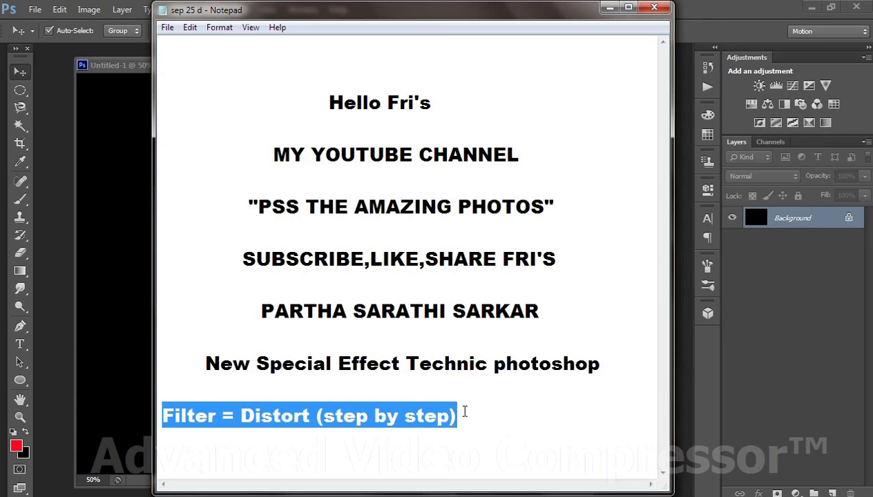
left_click(609, 9)
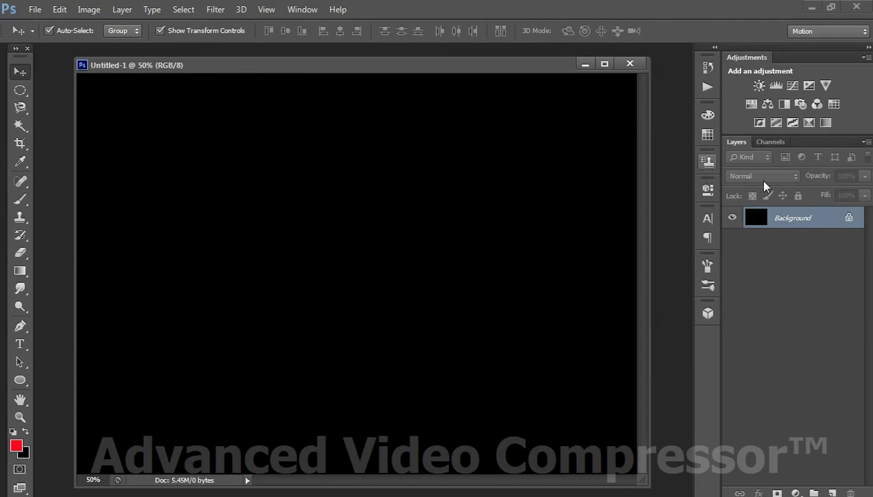
Duplicate the Background layer as Background copy
right_click(794, 219)
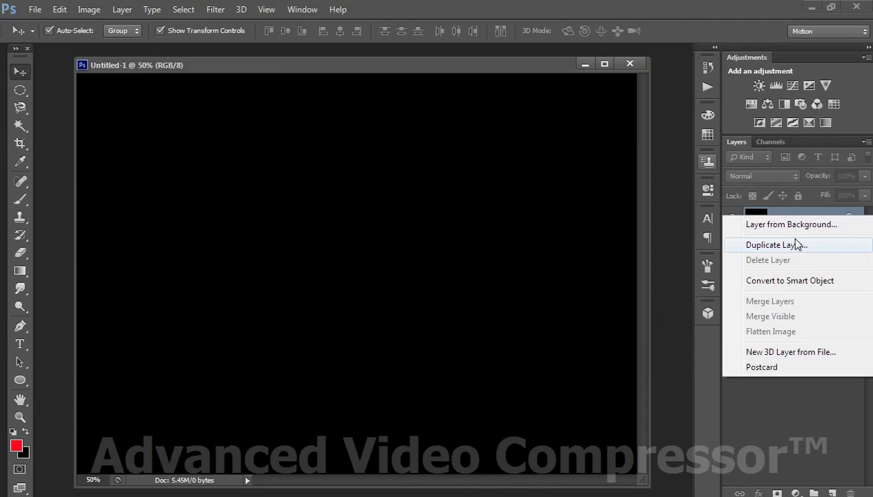
left_click(798, 246)
left_click(573, 153)
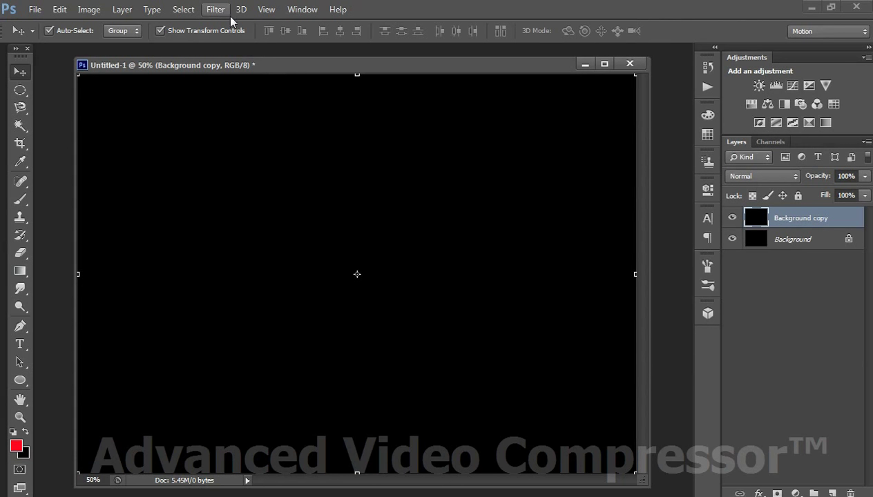
Fill Background copy with a Black, White gradient dragged bottom to top, white at the top
left_click(23, 269)
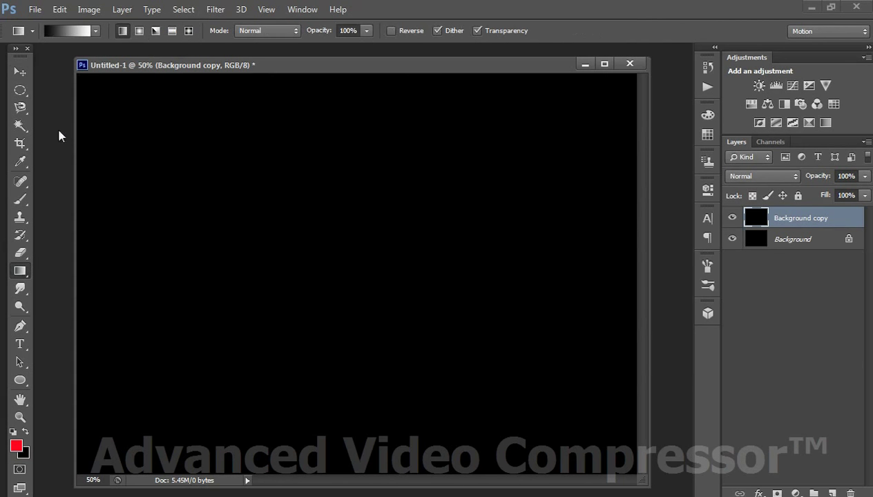
left_click(69, 33)
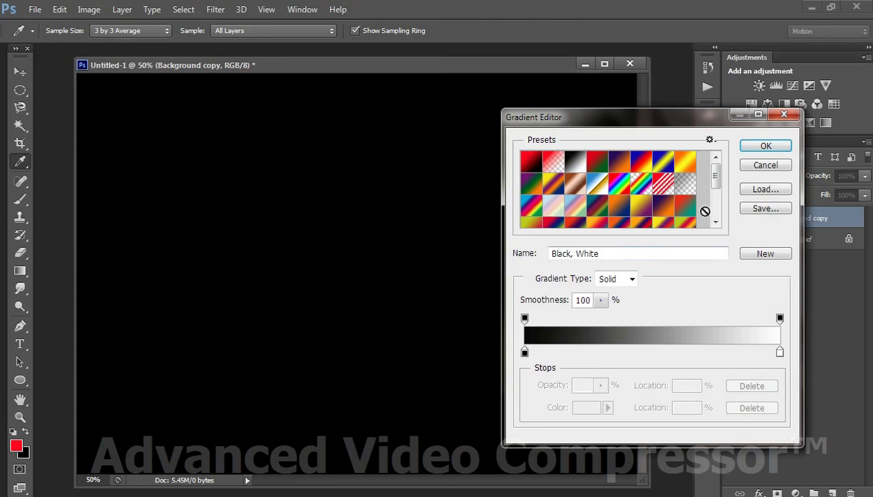
left_click(763, 146)
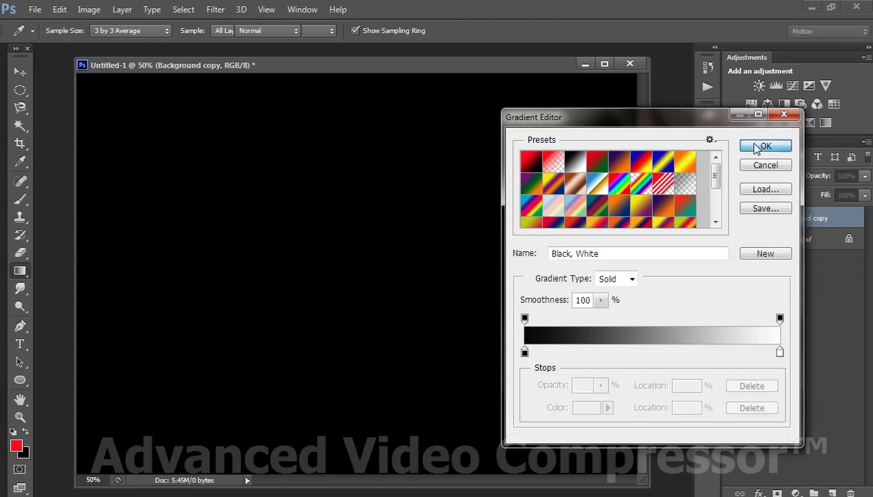
left_click_drag(337, 472, 341, 80)
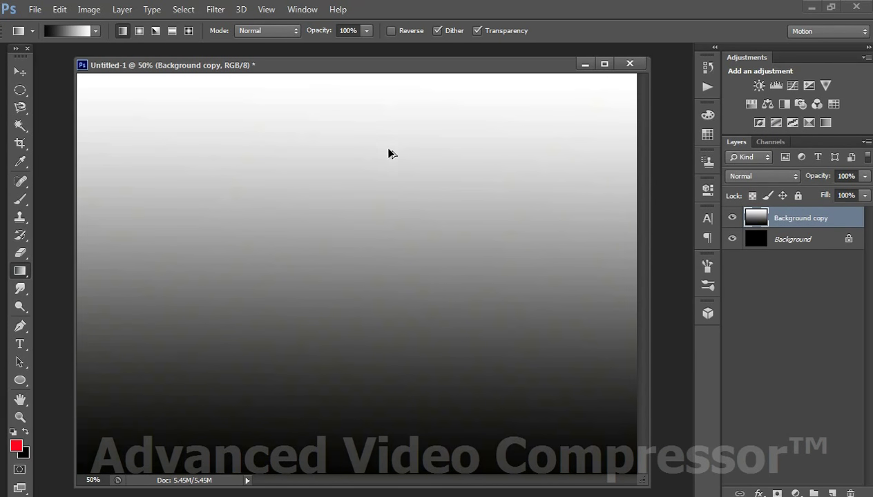
key("ctrl+z")
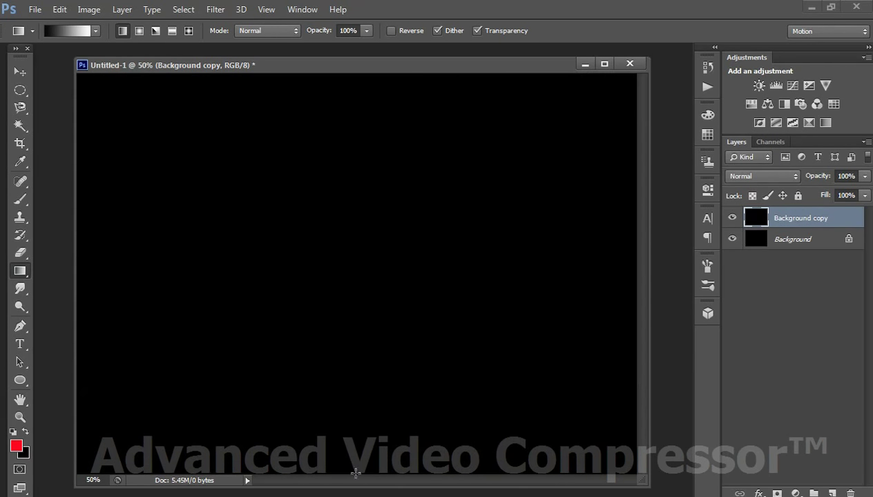
left_click_drag(356, 473, 360, 89)
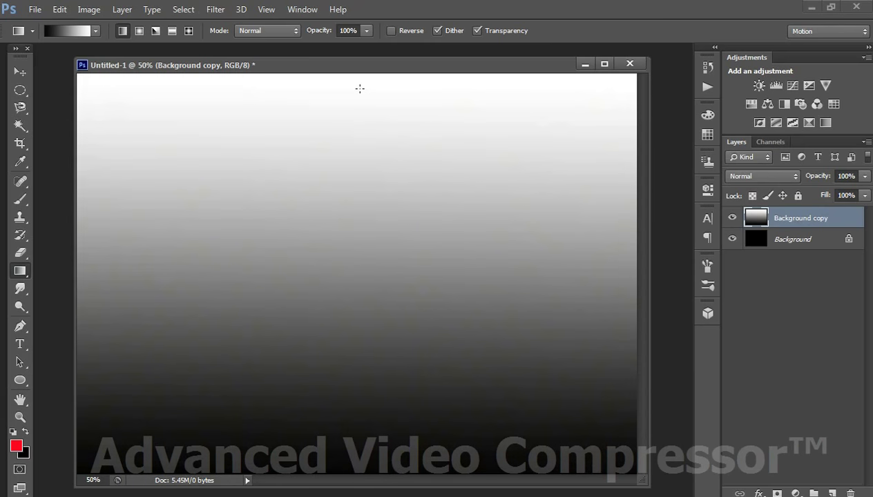
left_click(216, 10)
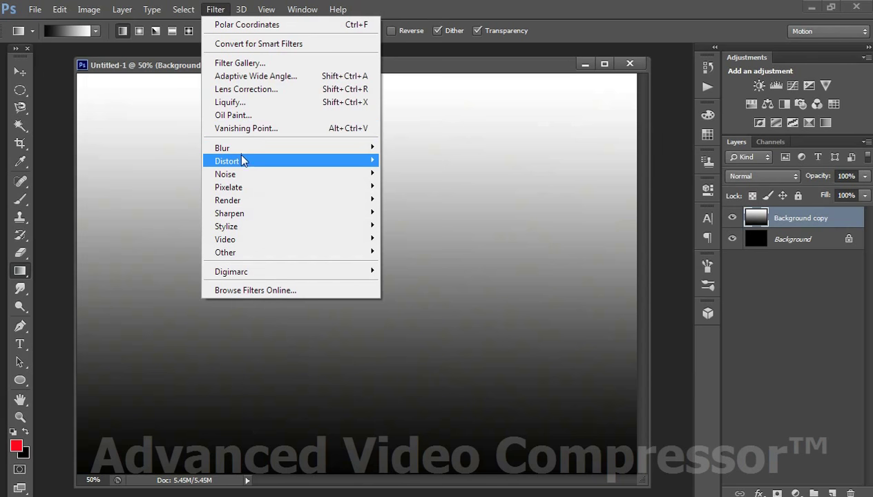
mouse_move(226, 161)
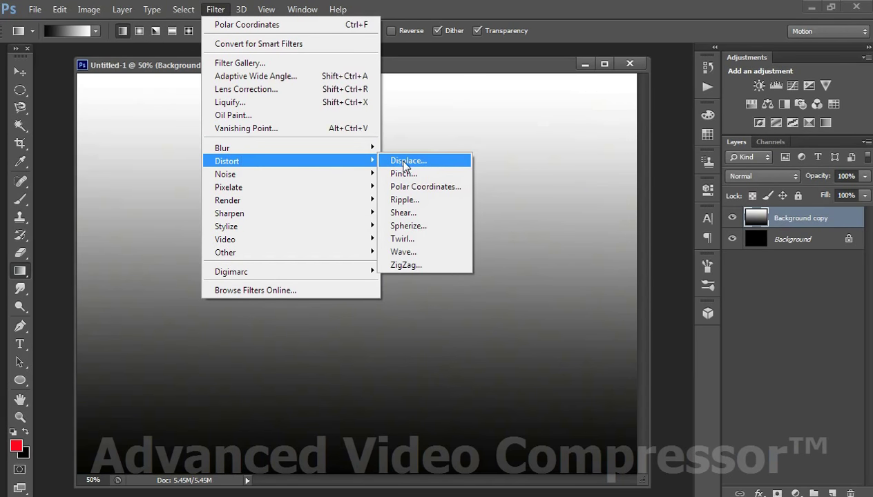
Start a ZigZag filter on the gradient with Amount 100 and Ridges 20
left_click(407, 265)
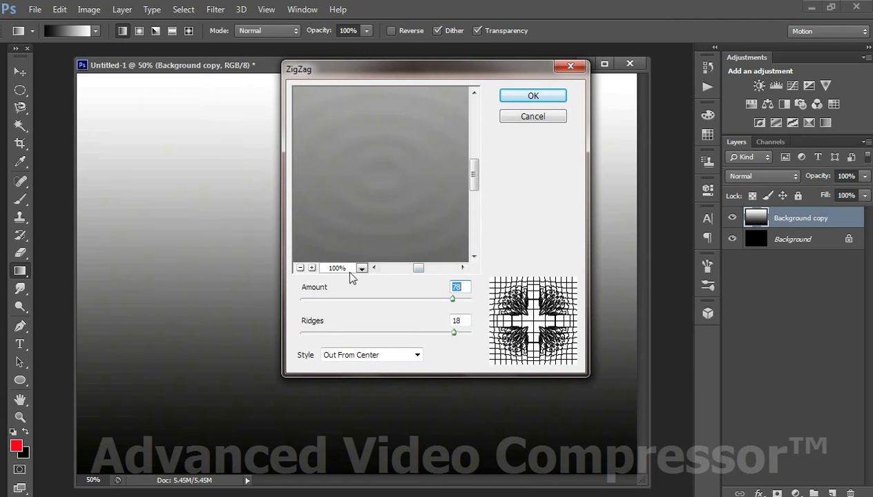
left_click(301, 268)
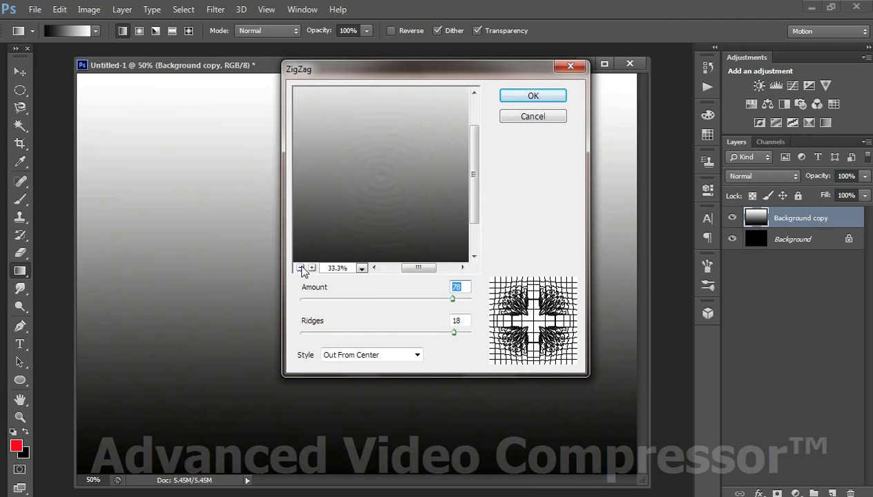
left_click_drag(401, 152, 401, 145)
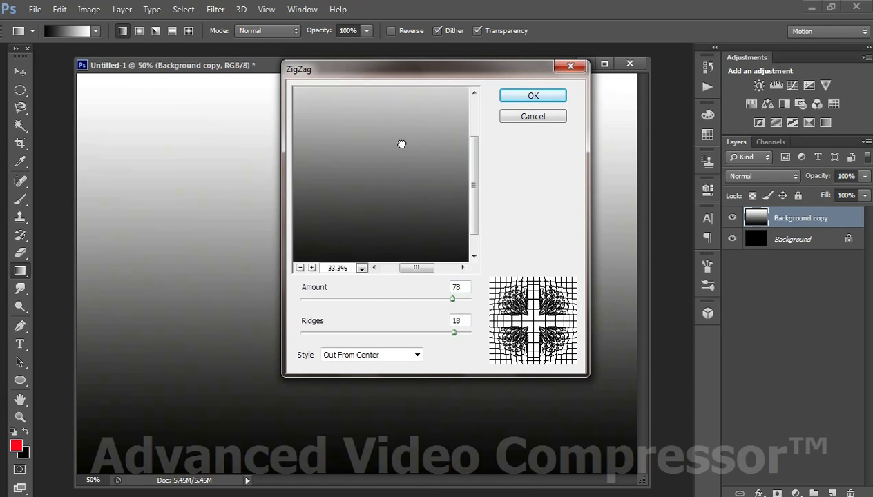
mouse_move(403, 201)
left_mouse_down()
mouse_move(427, 180)
mouse_move(427, 199)
left_mouse_up()
left_click_drag(362, 299, 471, 302)
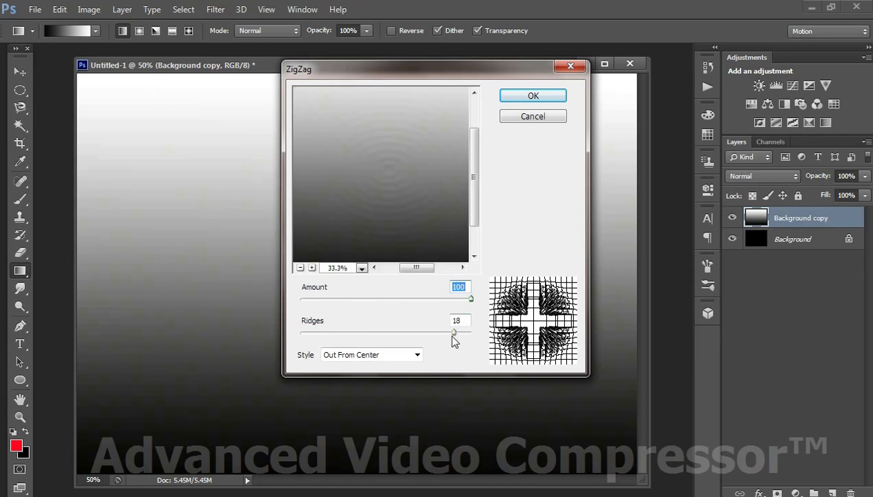
left_click(454, 332)
mouse_move(464, 336)
left_mouse_down()
mouse_move(396, 336)
mouse_move(469, 335)
left_mouse_up()
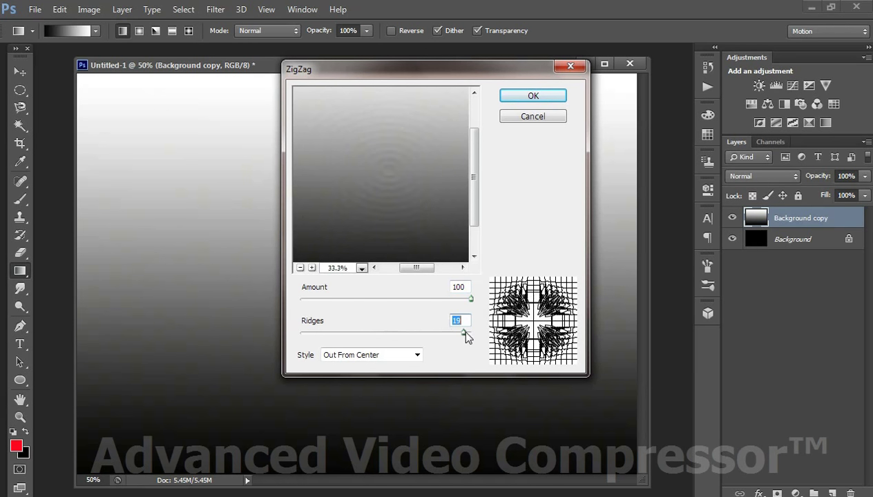
Compare the ZigZag styles, then apply it with Out From Center
left_click(418, 355)
left_click(391, 369)
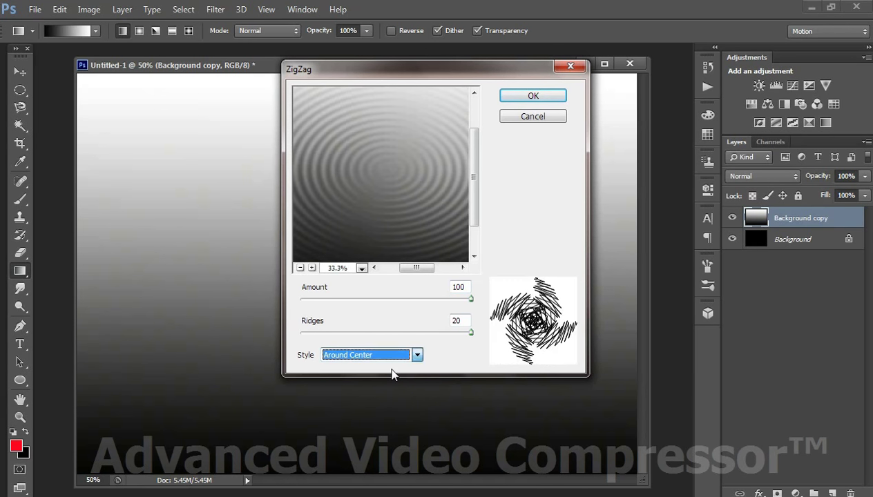
left_click(418, 355)
left_click(389, 391)
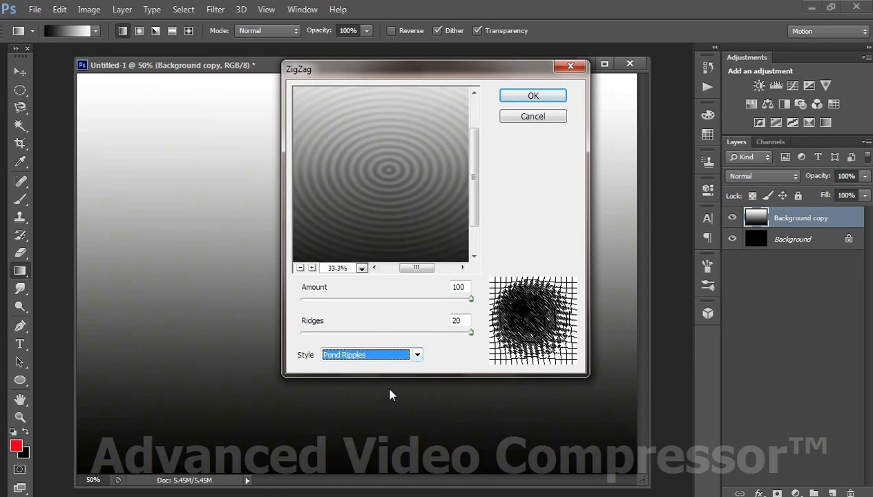
left_click(417, 355)
left_click(391, 378)
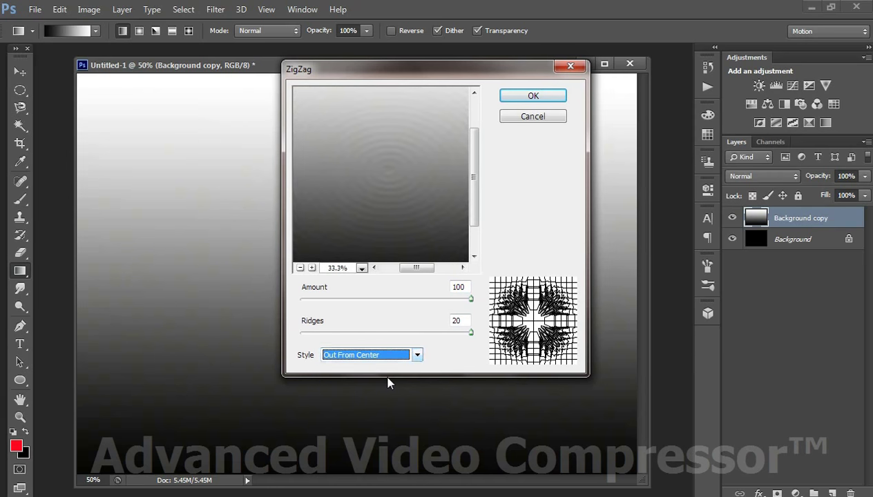
left_click(532, 96)
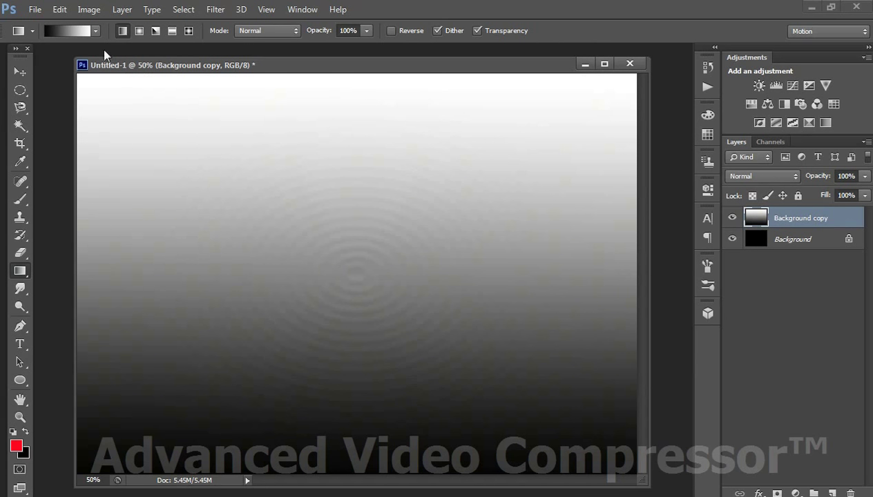
Try a red Foreground to Transparent gradient bottom to top, undoing both attempts
left_click(76, 33)
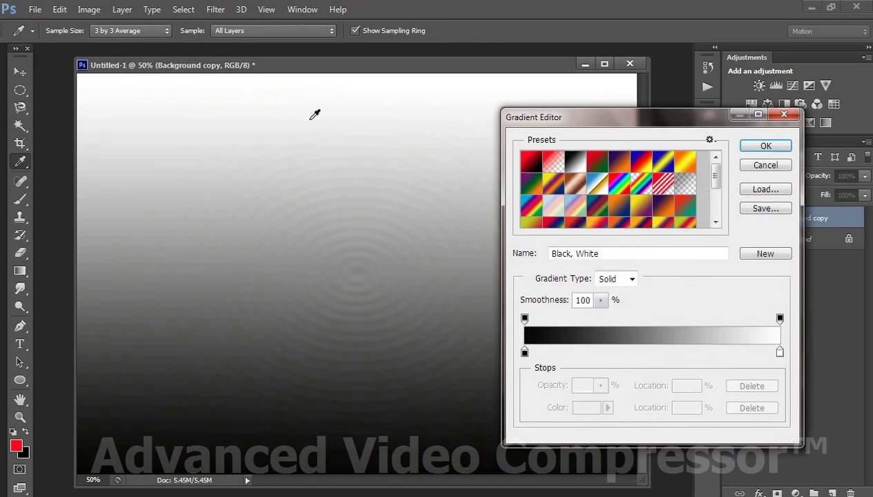
left_click(551, 168)
left_click(766, 146)
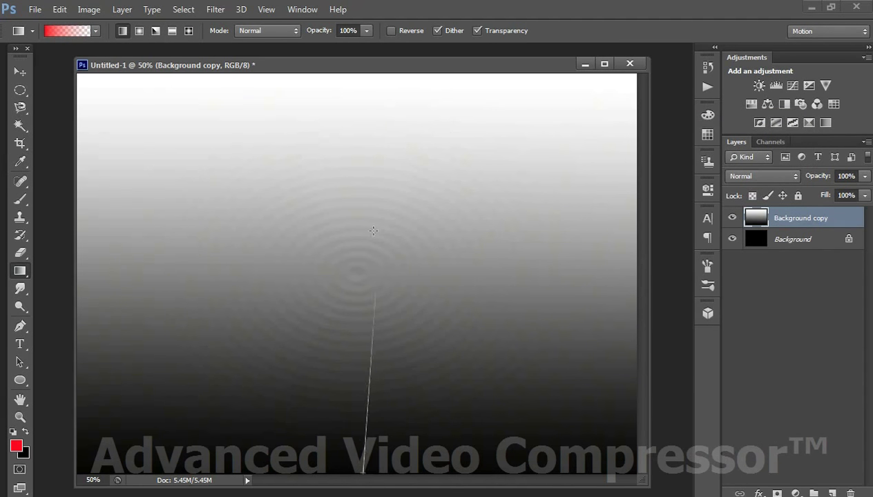
left_click_drag(362, 474, 379, 97)
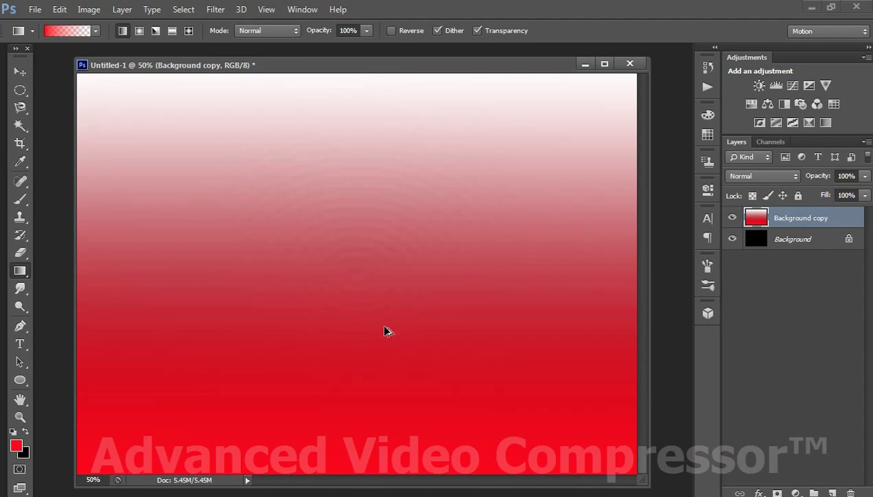
key("ctrl+shift+u")
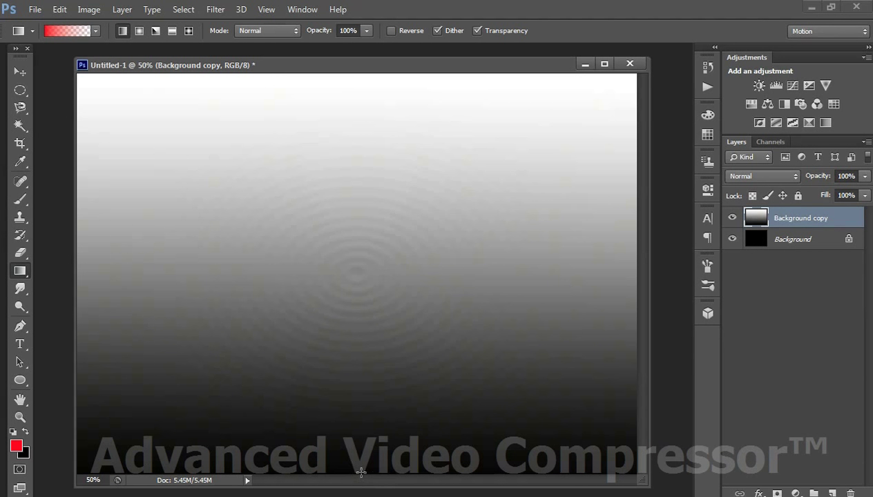
left_click_drag(359, 473, 355, 187)
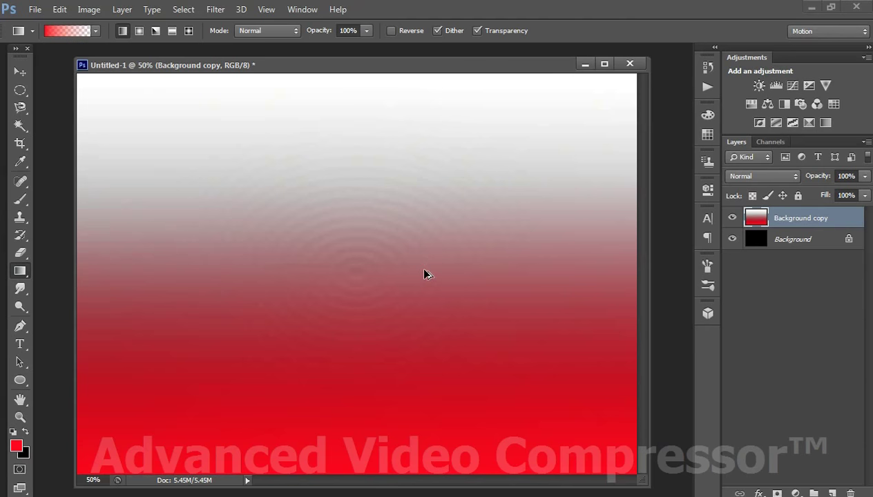
key("ctrl+z")
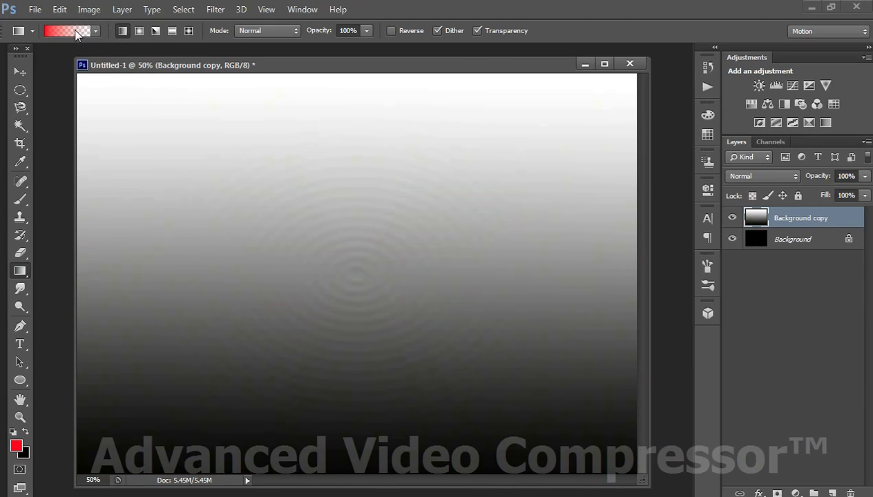
Add a red stop at 34% to the gradient and fill the layer bottom to top
left_click(76, 31)
left_click(621, 351)
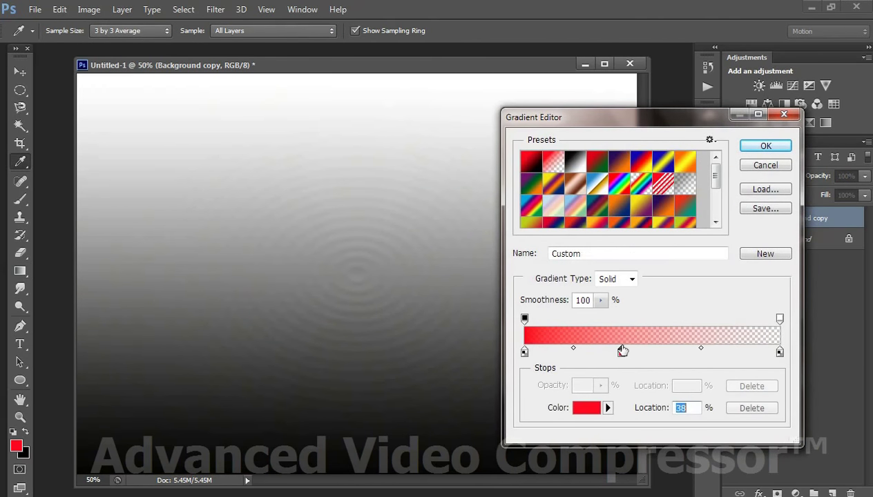
left_click_drag(622, 351, 611, 351)
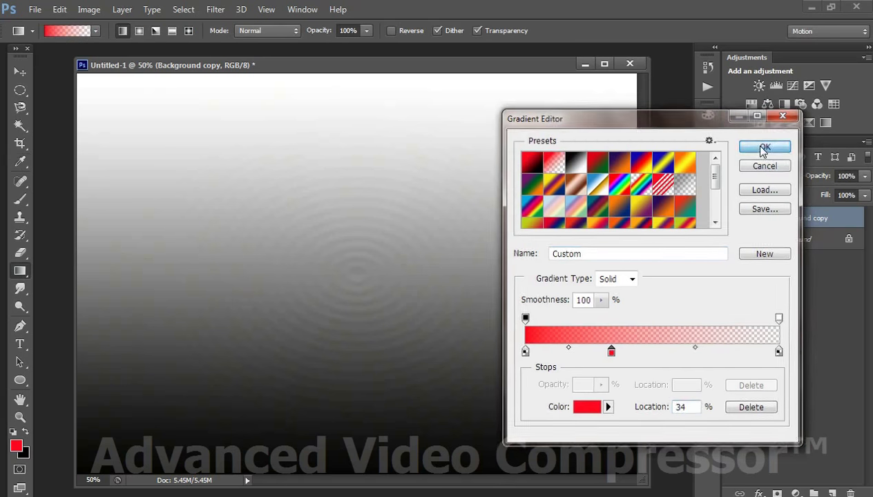
left_click(762, 148)
left_click_drag(343, 473, 353, 83)
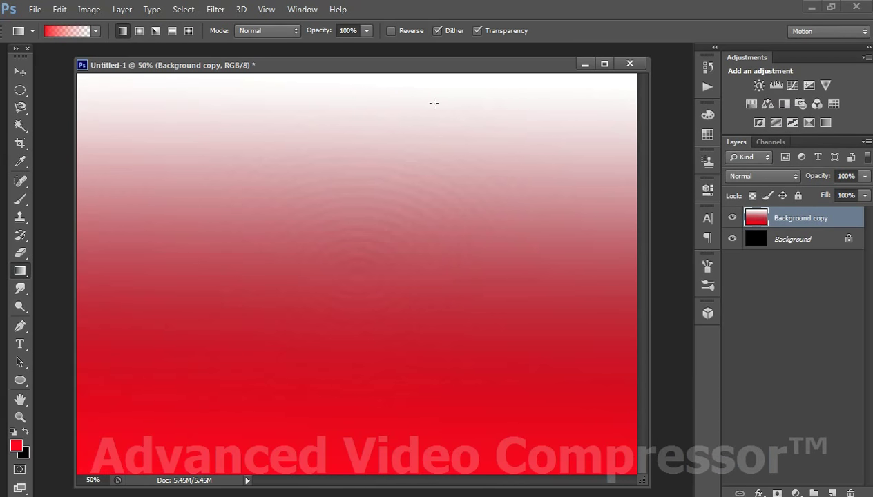
left_click(216, 10)
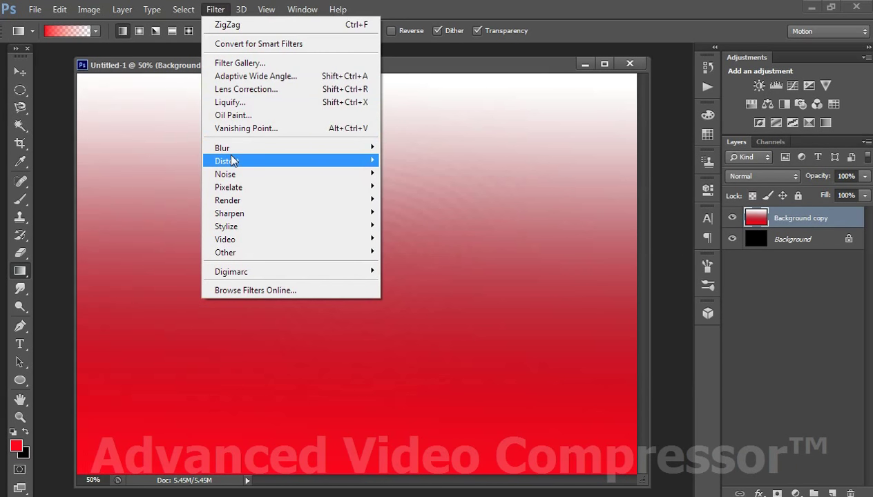
mouse_move(227, 161)
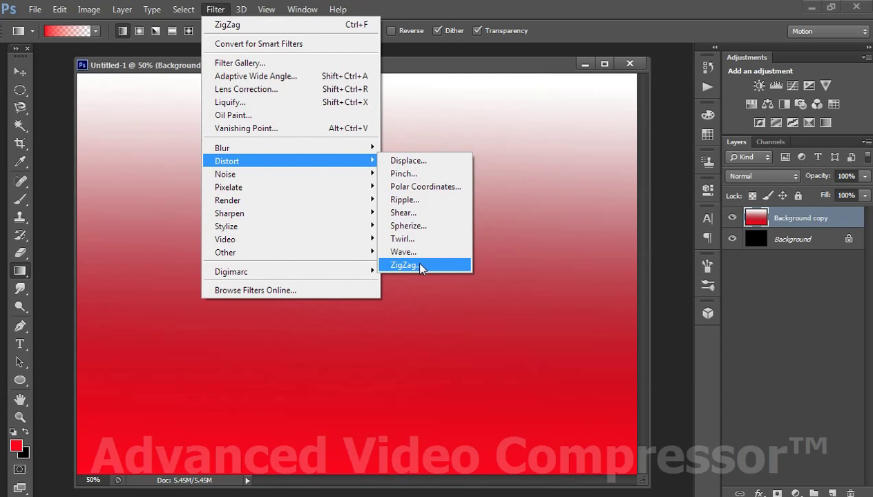
Apply ZigZag to the red gradient with Amount 82, Ridges 20, Around Center style
left_click(420, 265)
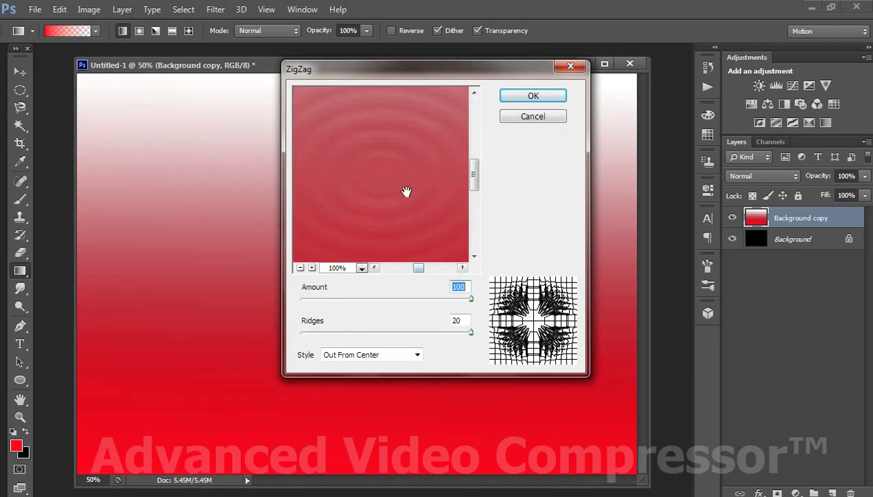
mouse_move(412, 299)
left_mouse_down()
mouse_move(440, 299)
mouse_move(318, 305)
mouse_move(456, 303)
left_mouse_up()
mouse_move(472, 332)
left_mouse_down()
mouse_move(351, 333)
mouse_move(471, 333)
left_mouse_up()
left_click(416, 355)
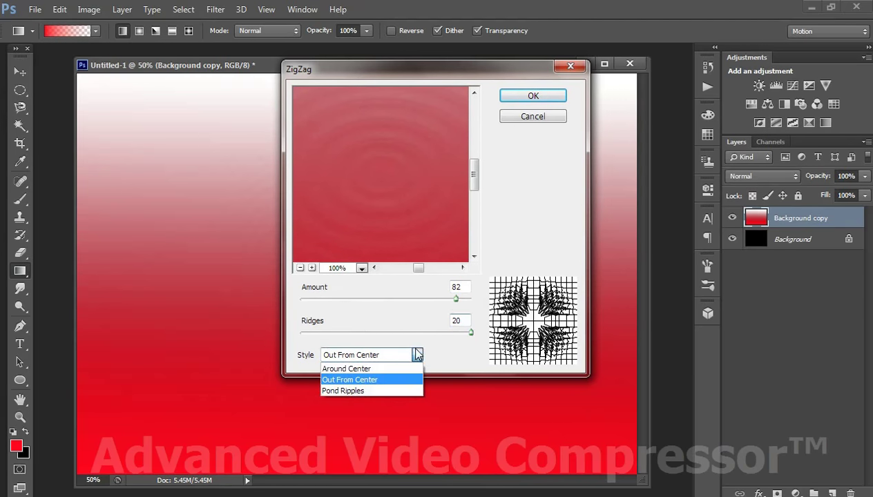
left_click(396, 369)
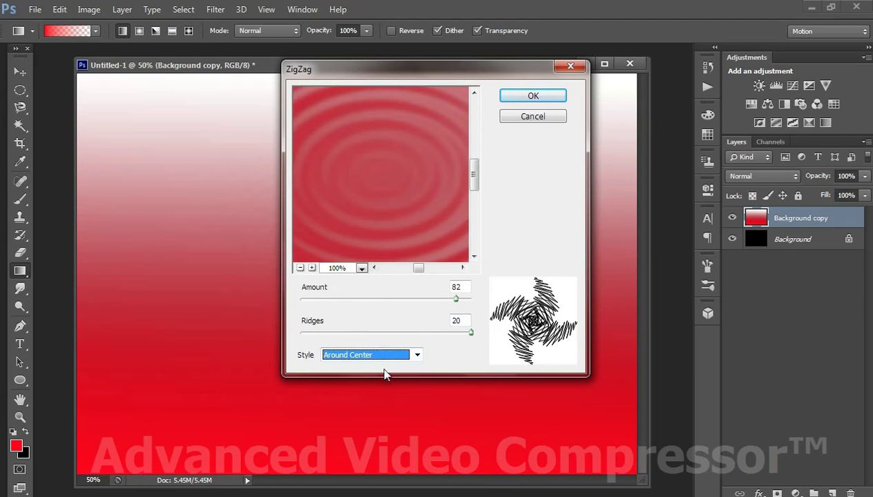
left_click(515, 96)
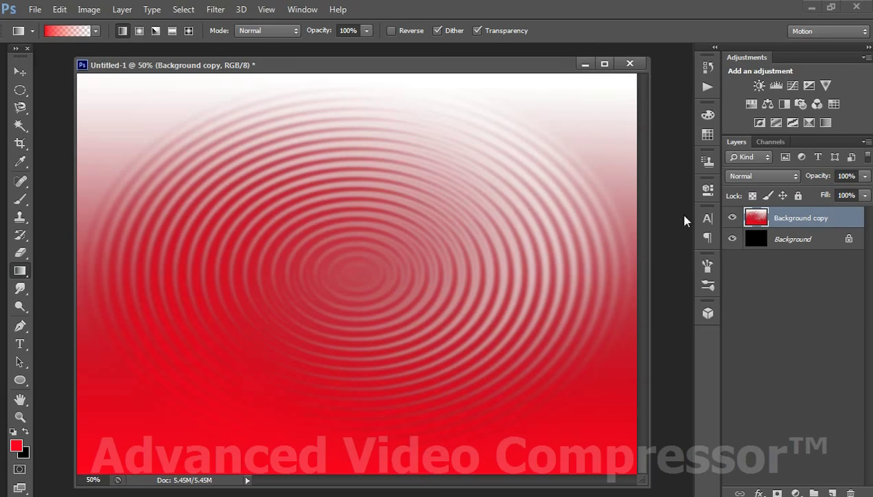
Minimize the ripple document and create a new black Untitled-2 in its own floating window
left_click(585, 64)
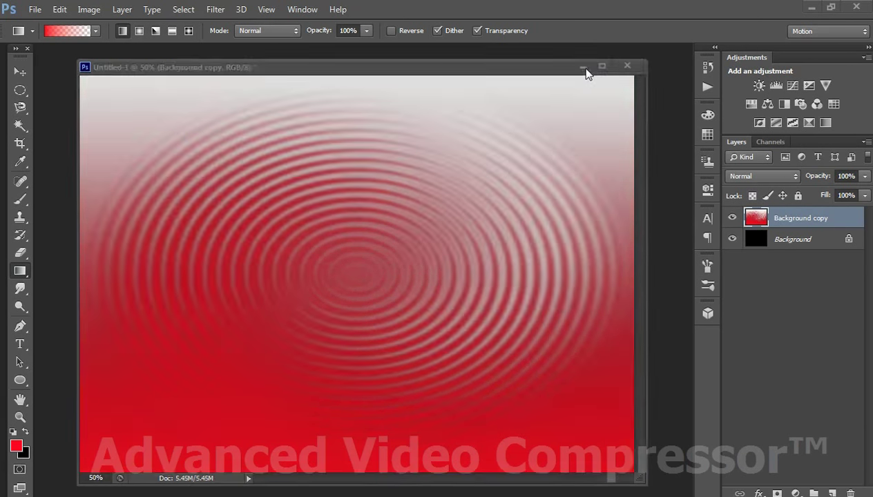
left_click(34, 8)
left_click(50, 25)
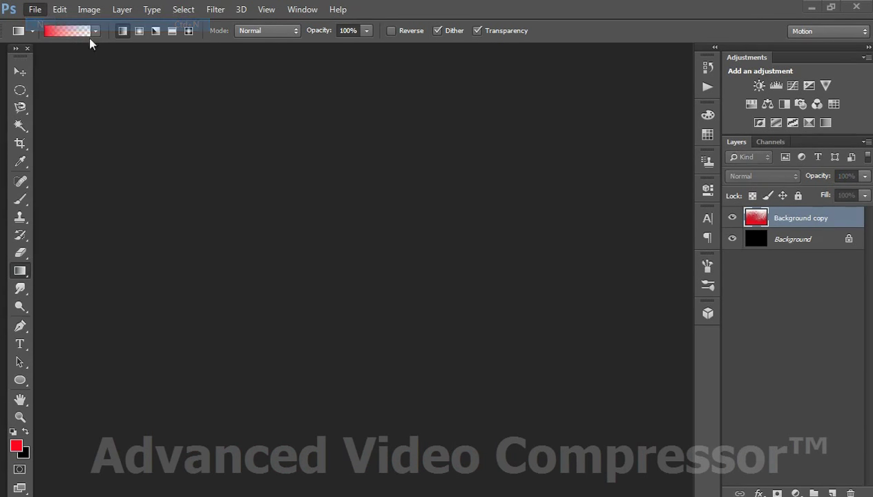
left_click(507, 121)
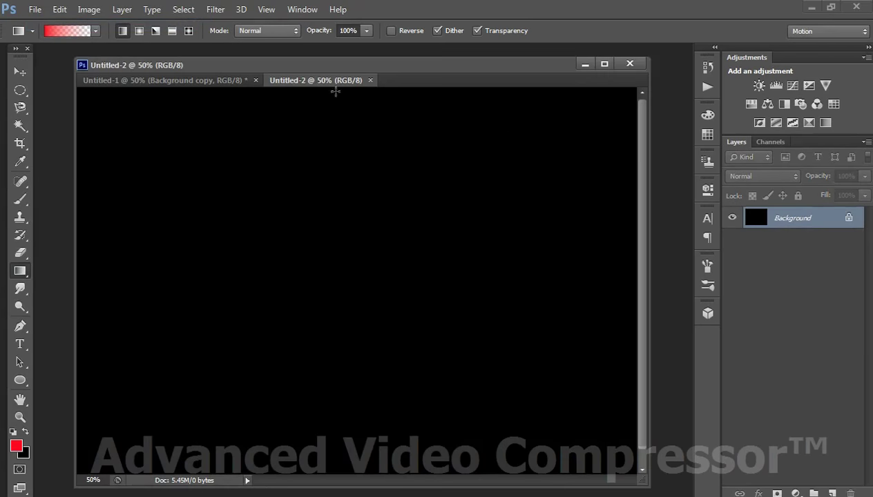
key("v")
left_click_drag(312, 80, 455, 96)
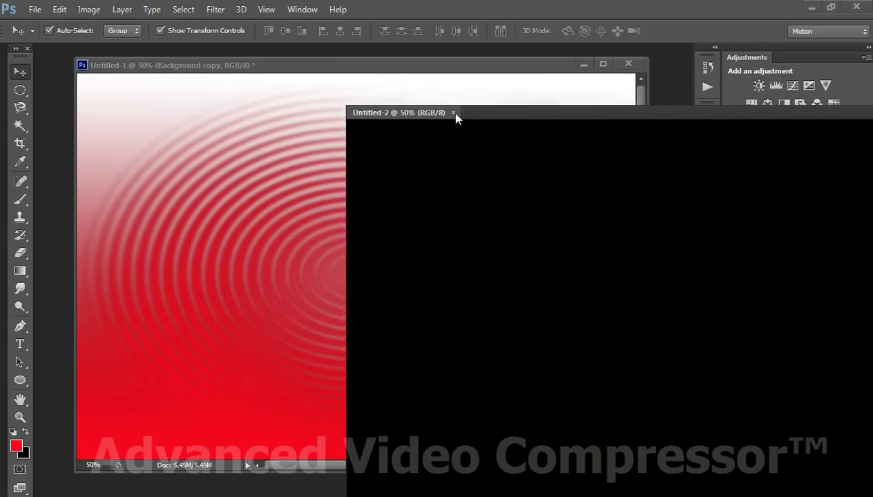
left_click(584, 64)
left_click_drag(614, 102, 356, 70)
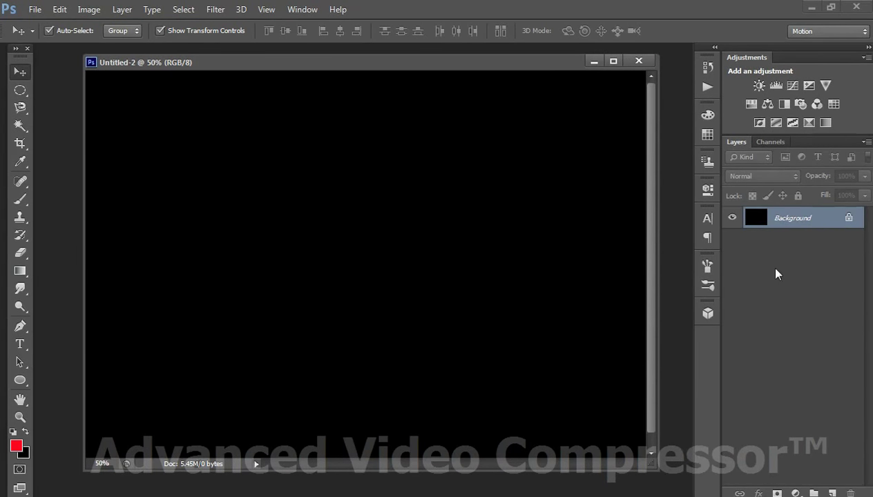
Duplicate Untitled-2's Background layer as Background copy and enlarge the window
right_click(786, 218)
left_click(774, 248)
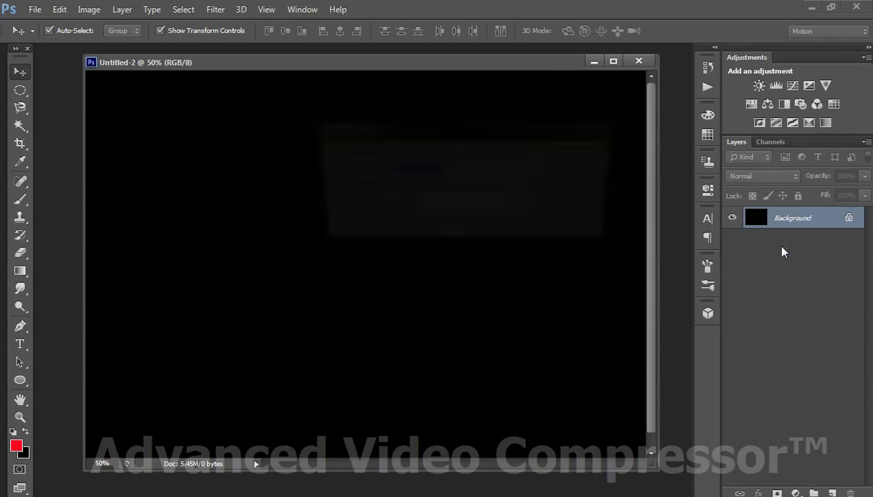
left_click(570, 155)
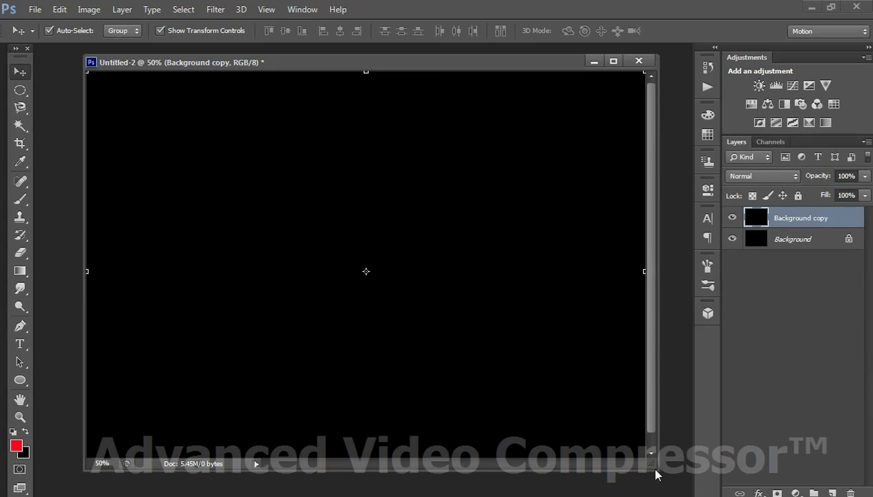
left_click_drag(655, 475, 678, 477)
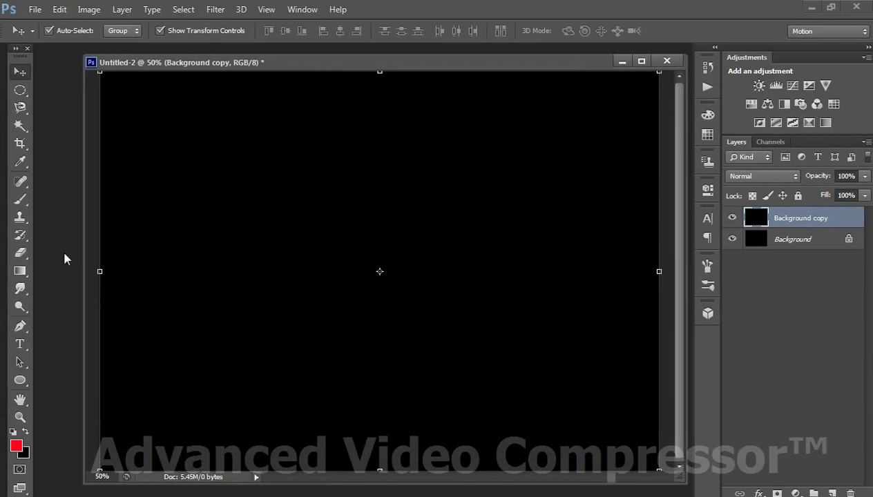
left_click(20, 271)
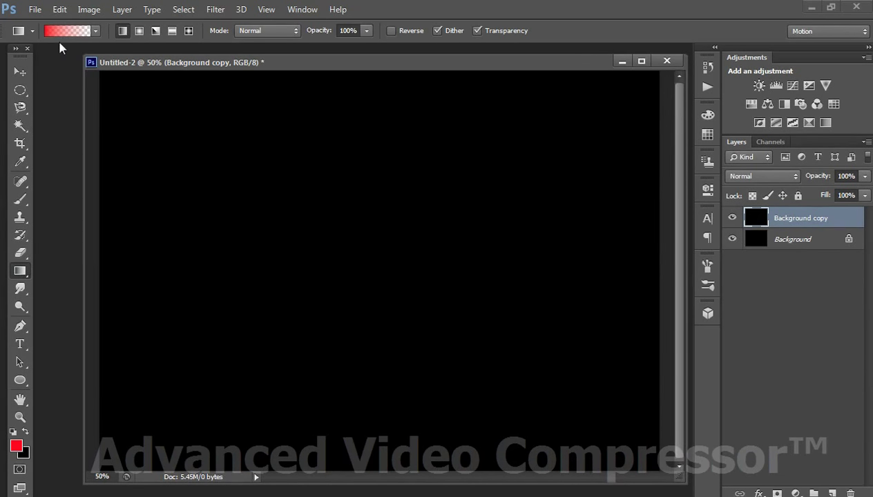
Fill Untitled-2's Background copy with the Black, White gradient, white at top, black at bottom
left_click(67, 31)
left_click(572, 166)
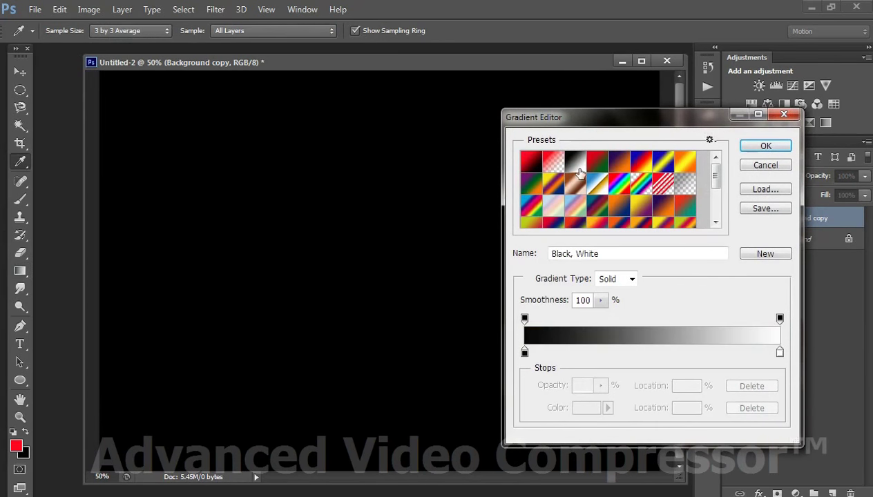
left_click(761, 147)
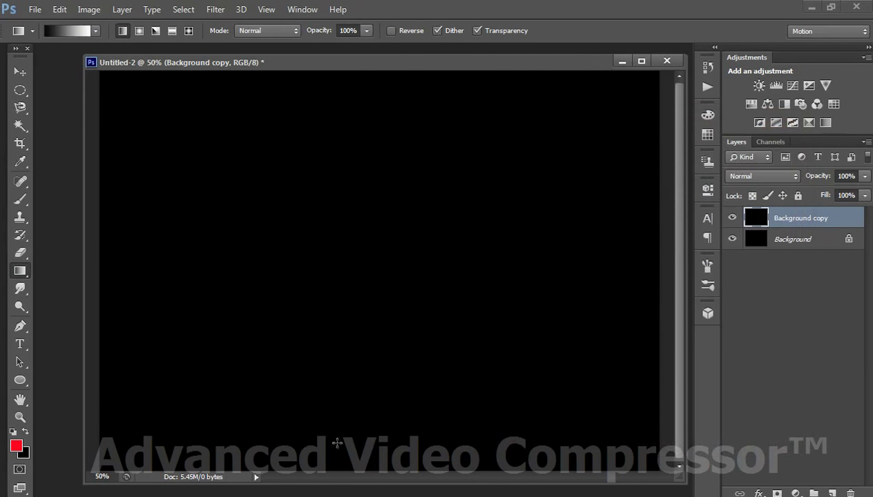
left_click_drag(382, 470, 390, 83)
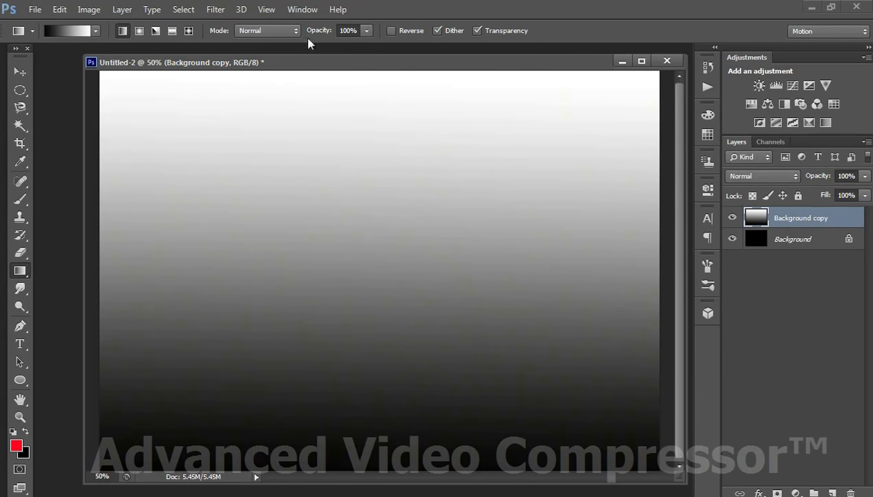
left_click(216, 9)
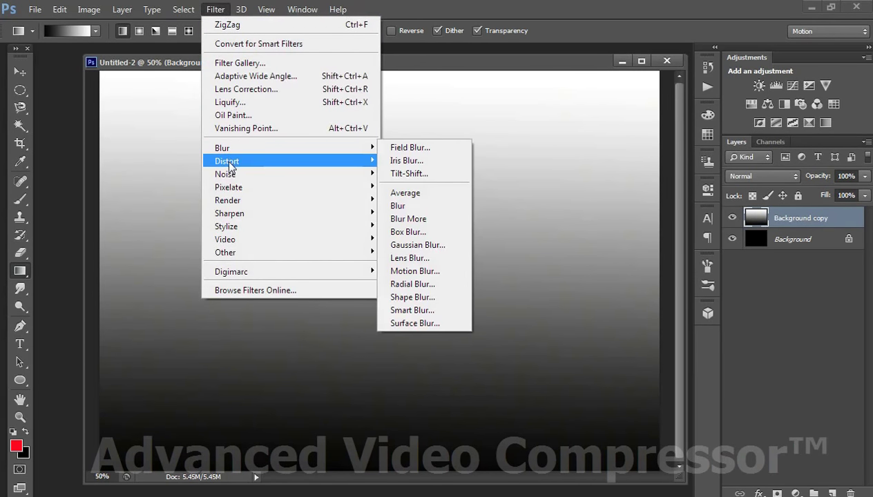
mouse_move(227, 161)
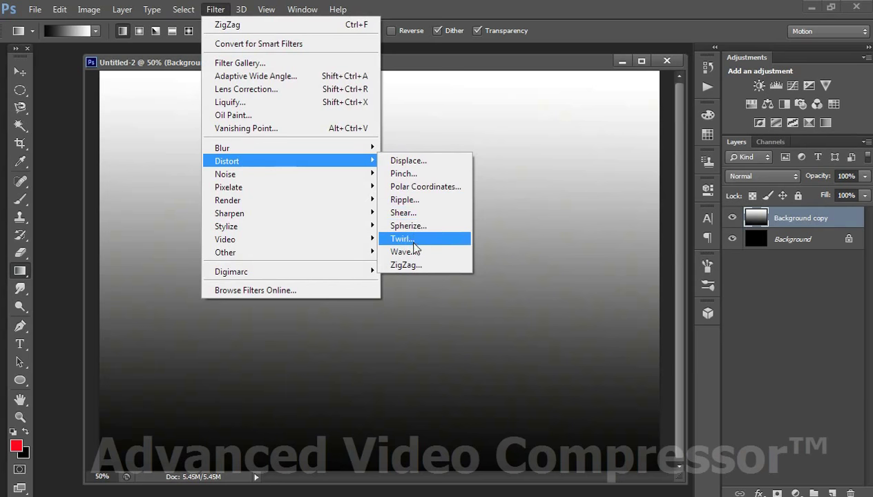
left_click(403, 251)
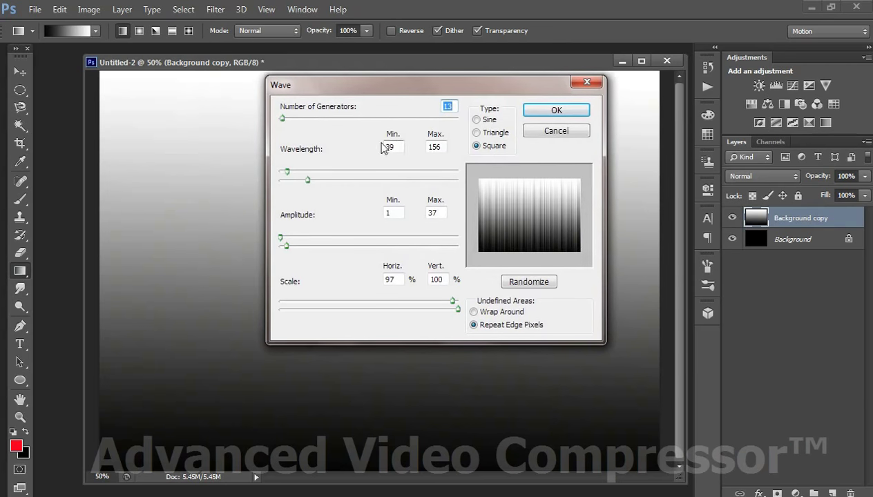
left_click_drag(283, 124, 274, 125)
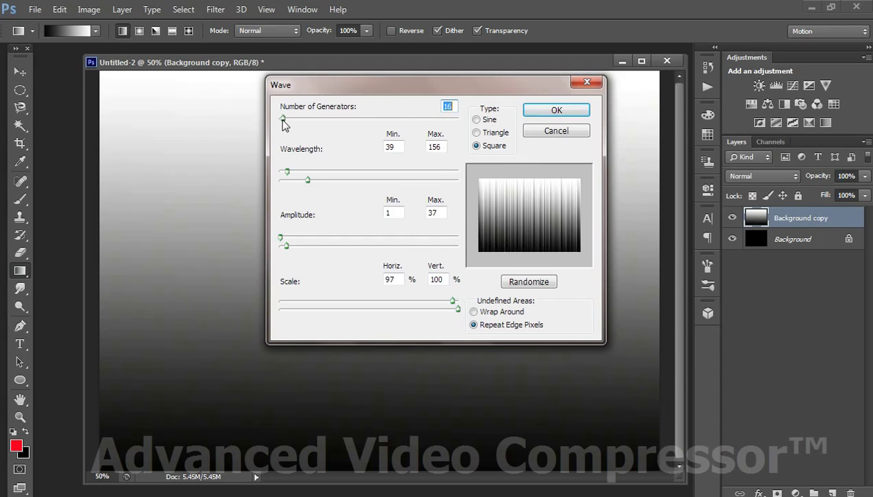
mouse_move(289, 175)
left_mouse_down()
mouse_move(308, 181)
mouse_move(286, 173)
mouse_move(288, 190)
mouse_move(299, 188)
left_mouse_up()
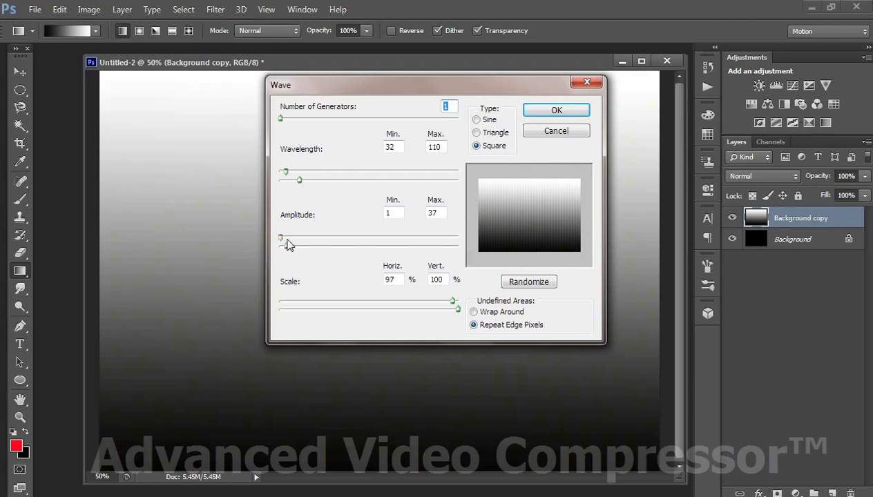
mouse_move(287, 240)
left_mouse_down()
mouse_move(308, 247)
mouse_move(293, 246)
left_mouse_up()
left_click(487, 134)
left_click(484, 120)
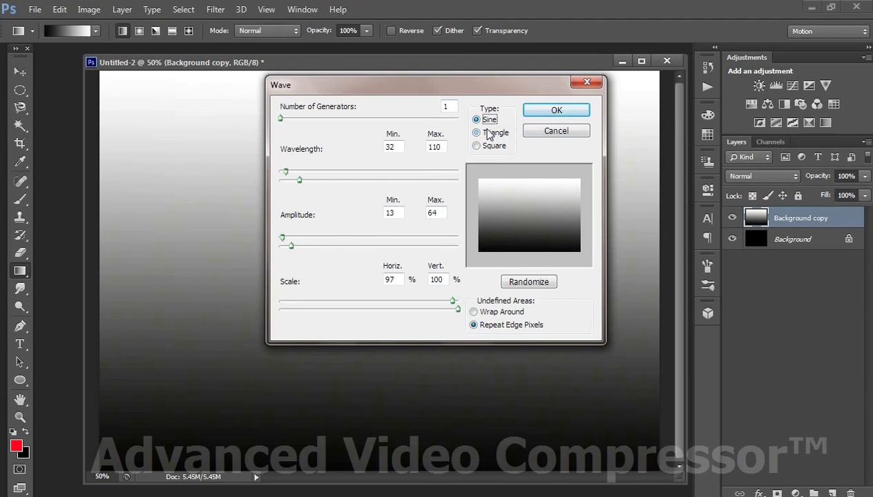
left_click(484, 147)
left_click(486, 315)
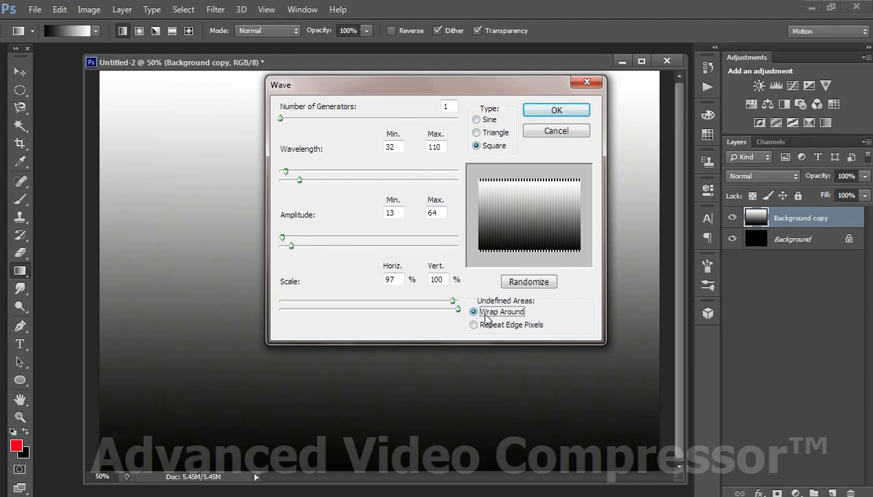
left_click(481, 327)
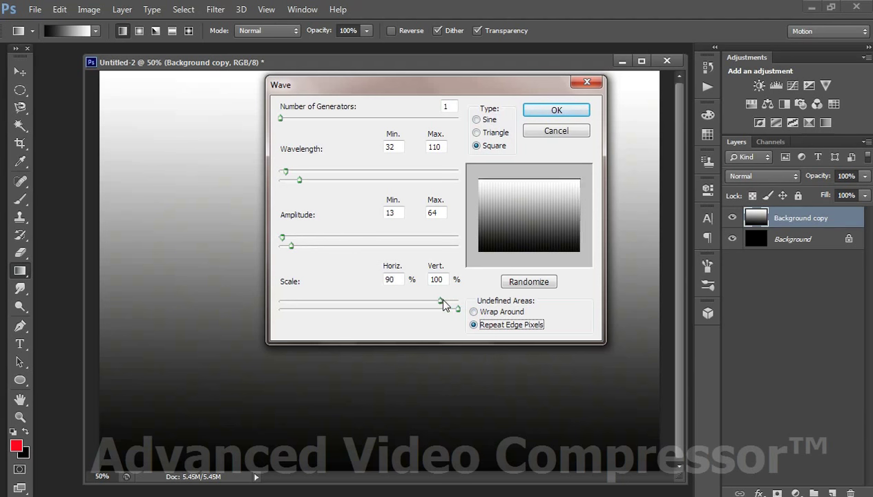
left_click_drag(453, 298, 461, 299)
left_click(523, 110)
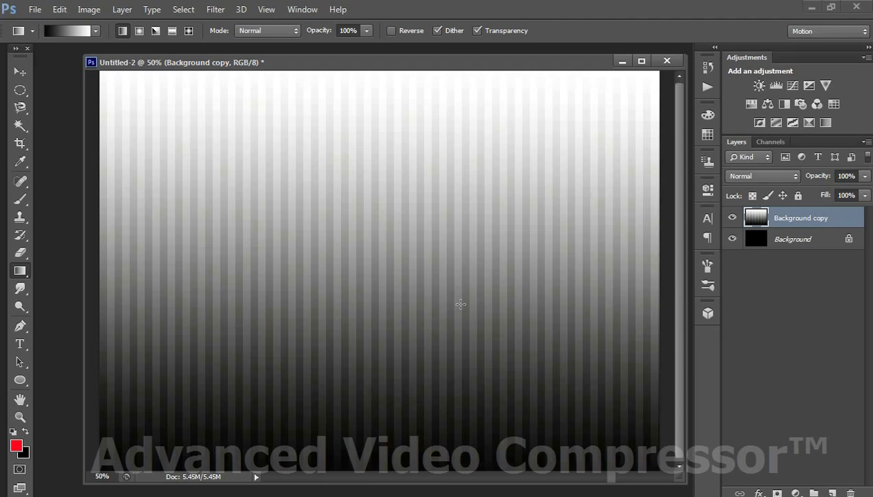
key("ctrl+z")
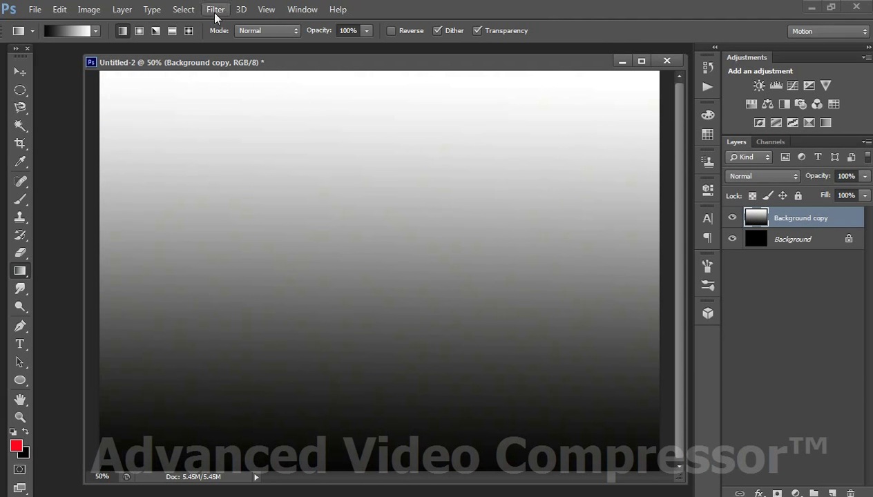
Reapply Wave with 5 generators, shorter minimum and maximum wavelengths, Square type
left_click(215, 11)
mouse_move(227, 161)
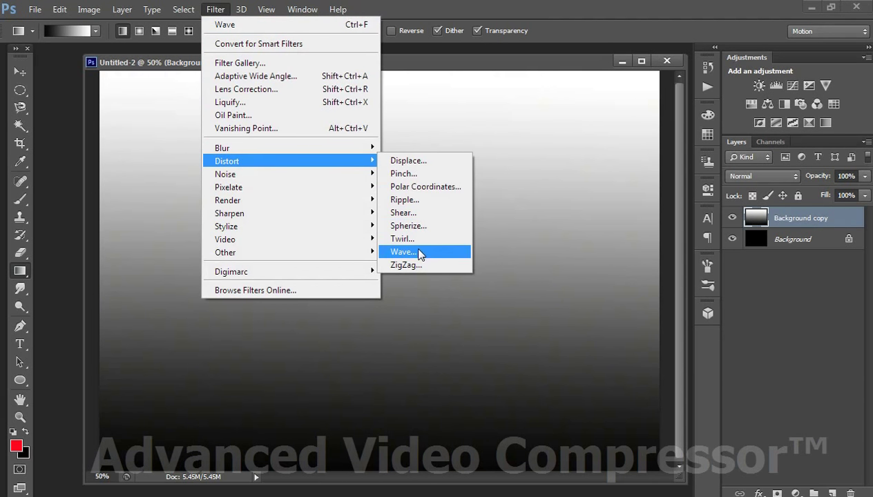
left_click(420, 253)
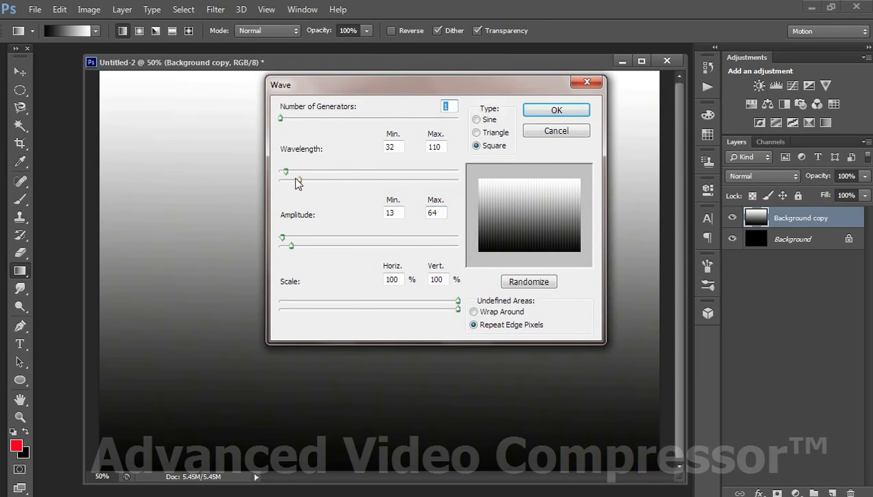
mouse_move(296, 185)
left_mouse_down()
mouse_move(286, 188)
mouse_move(299, 175)
mouse_move(286, 178)
left_mouse_up()
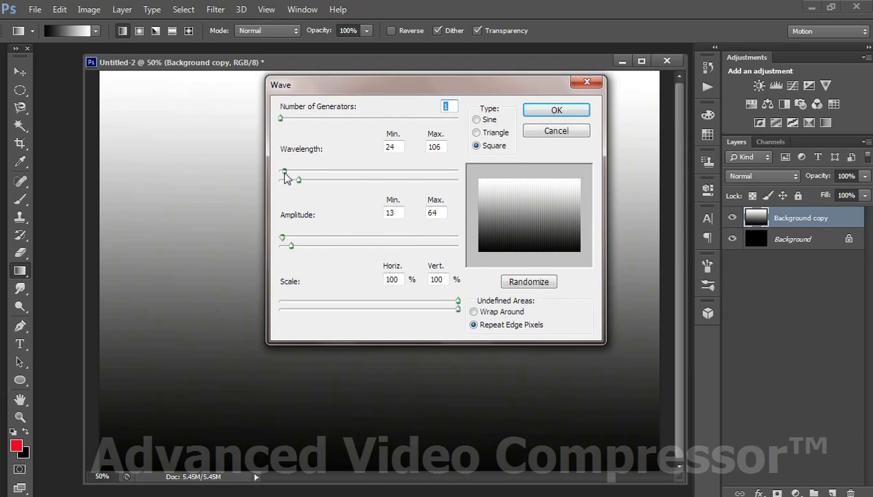
left_click(280, 118)
left_click_drag(282, 121, 283, 118)
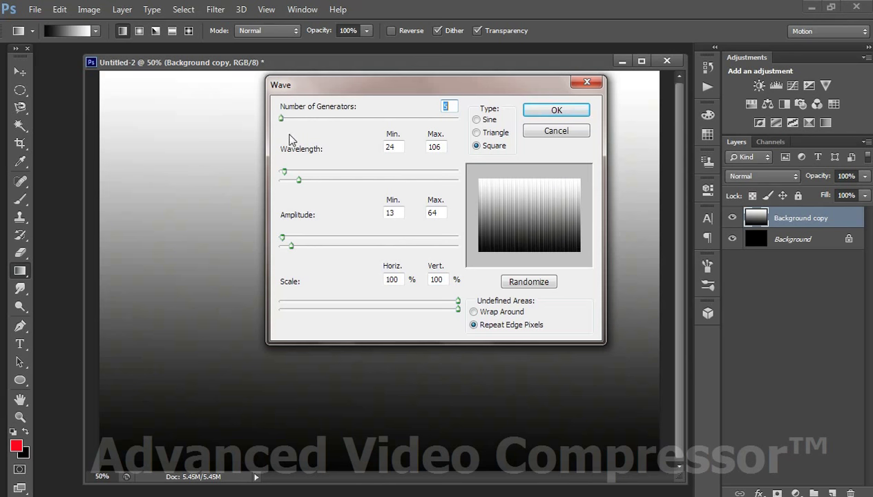
left_click_drag(301, 180, 295, 188)
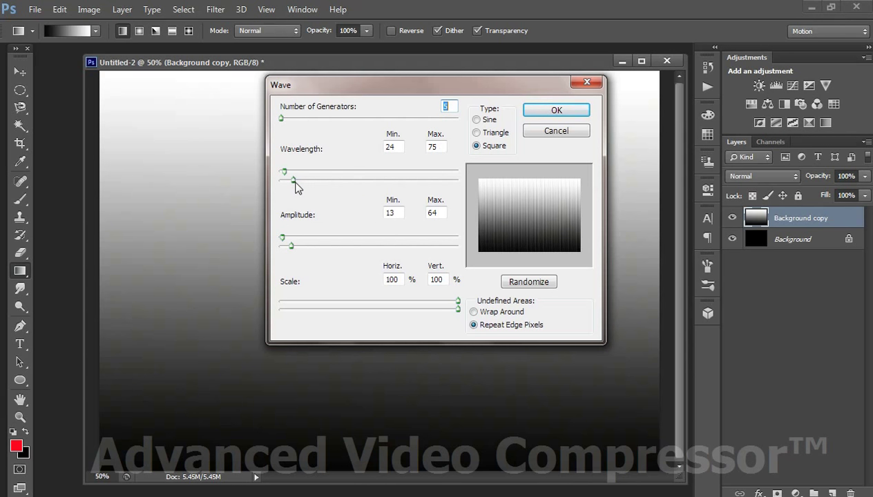
left_click(555, 111)
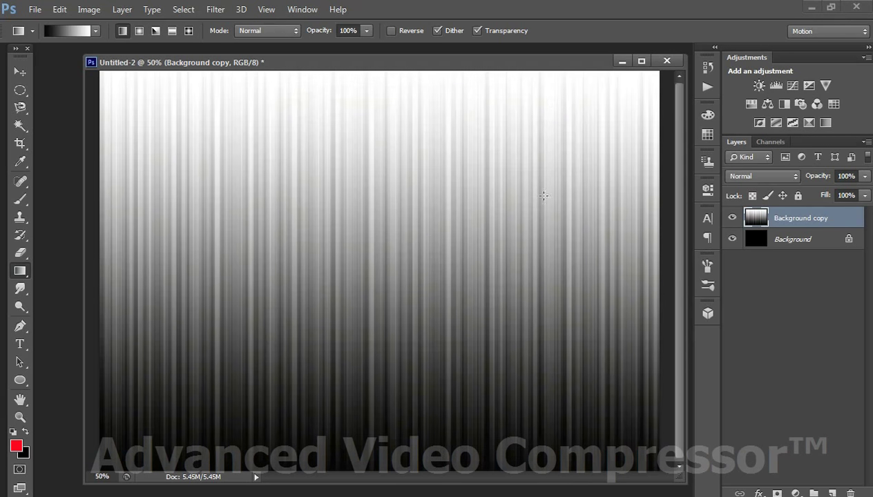
left_click(217, 9)
mouse_move(226, 161)
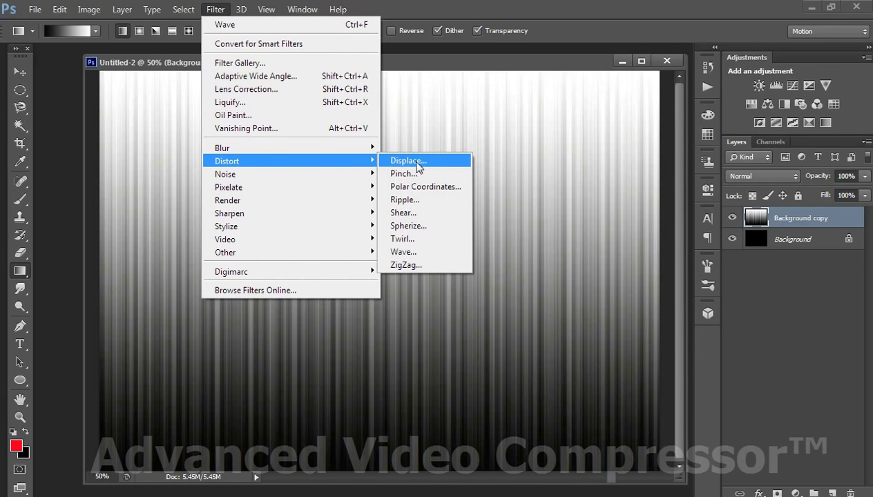
Apply Polar Coordinates with Rectangular to Polar to bend the stripes into radial rays
left_click(421, 193)
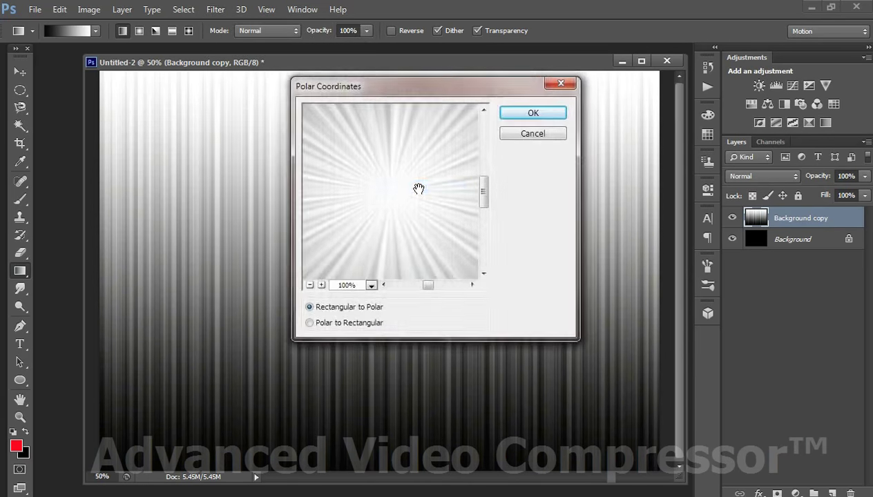
left_click_drag(418, 189, 426, 206)
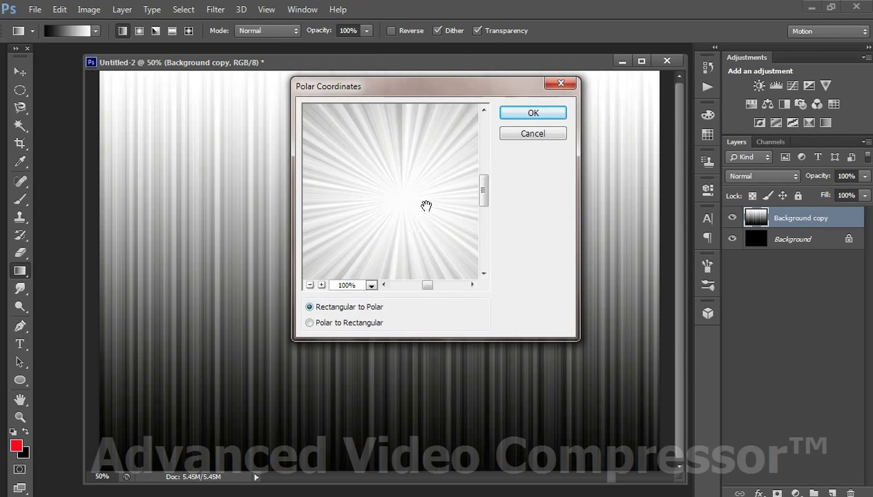
left_click(348, 323)
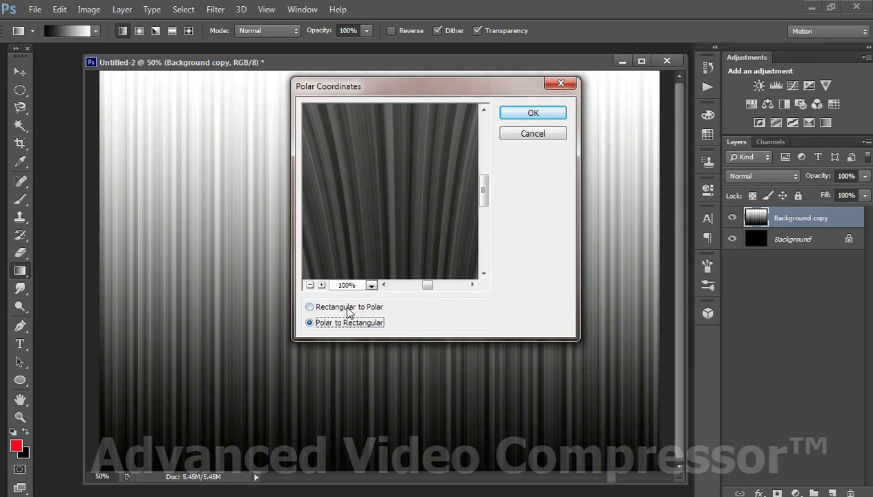
left_click(347, 308)
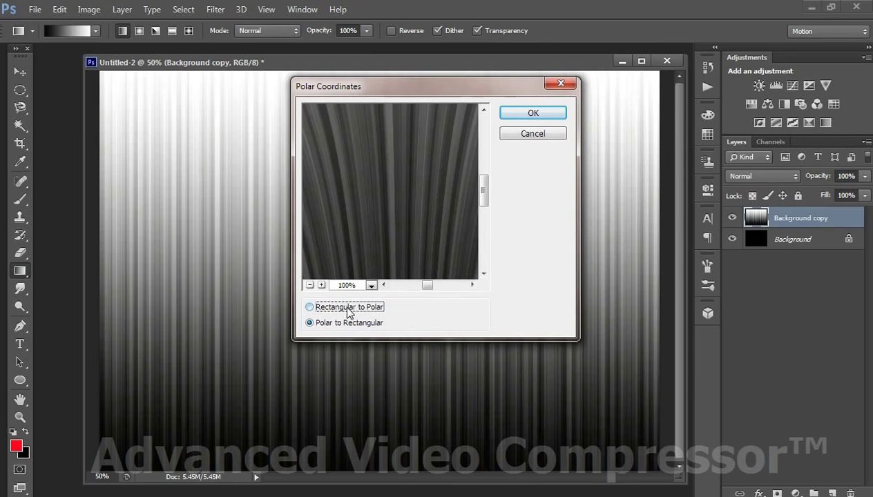
left_click(519, 115)
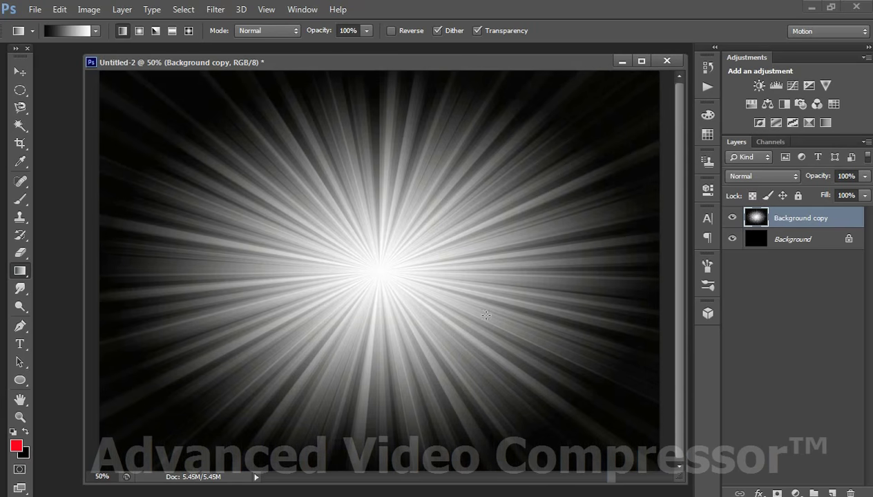
Add a Color Balance adjustment layer with midtones +75, −7, +38 for a purple tint
left_click(766, 105)
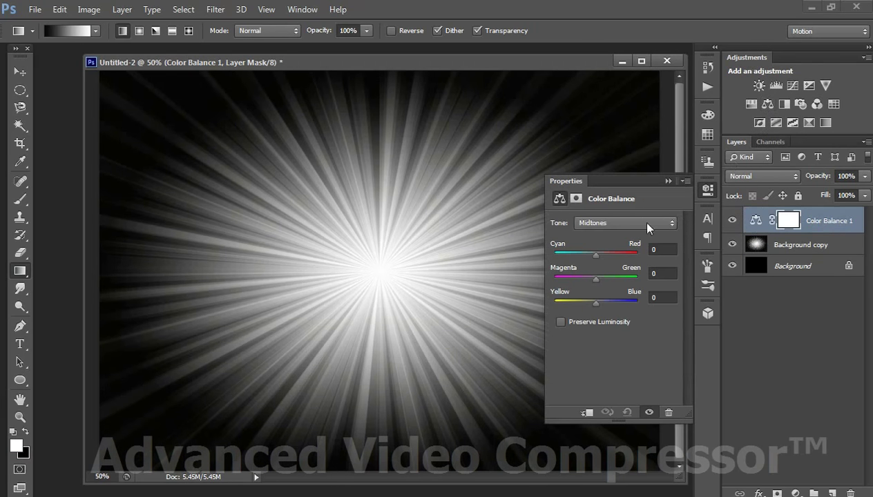
left_click_drag(597, 254, 627, 253)
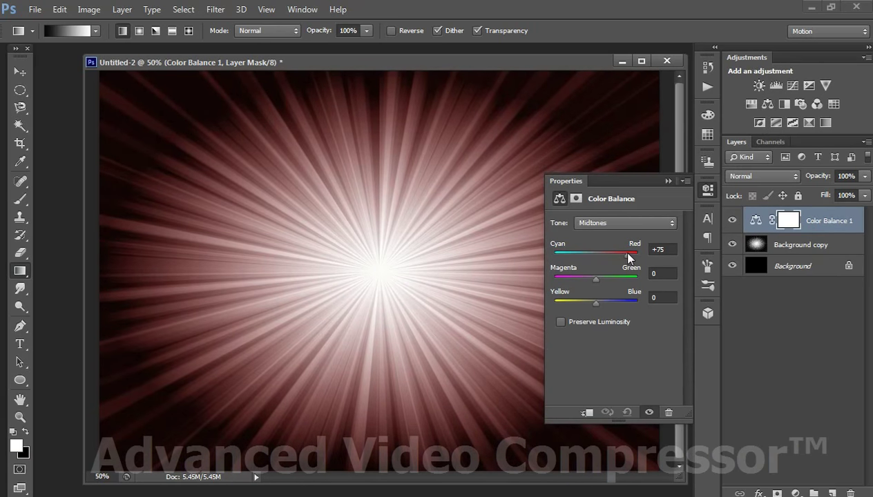
left_click_drag(596, 279, 609, 302)
left_click(666, 182)
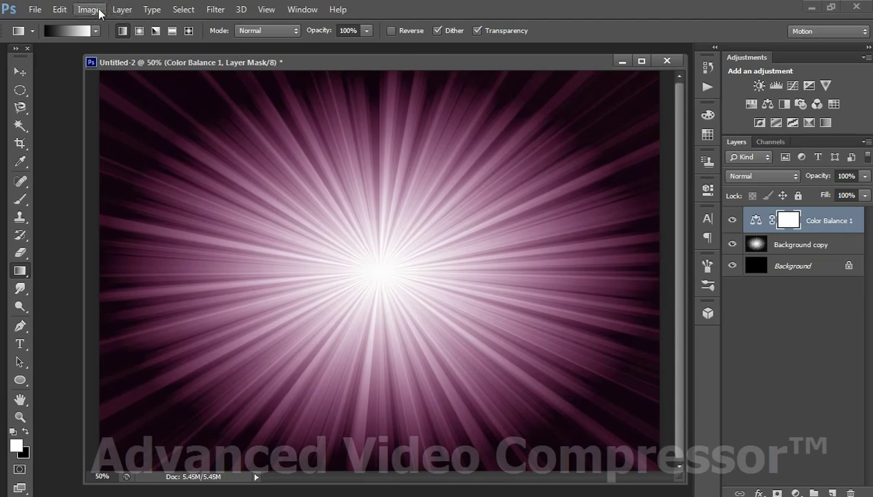
Try a direct Brightness/Contrast adjustment on the image, then cancel it
left_click(88, 9)
mouse_move(118, 46)
left_click(282, 45)
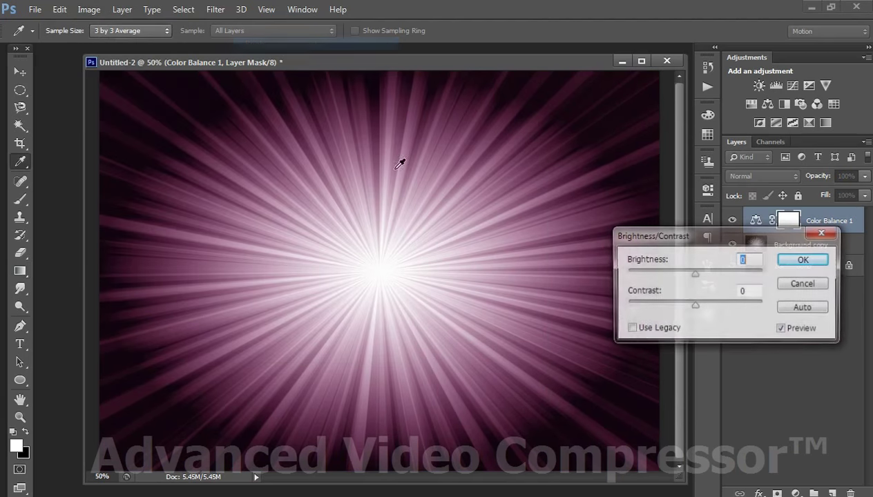
left_click_drag(717, 278, 724, 275)
left_click_drag(694, 306, 721, 305)
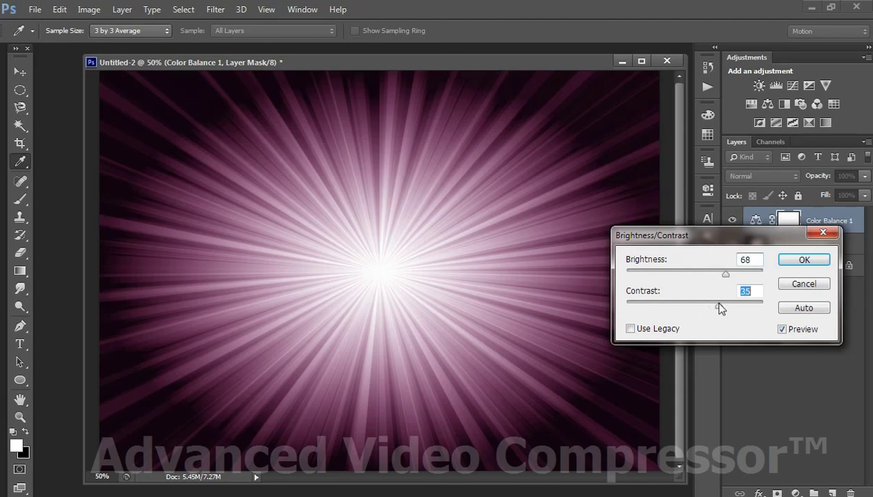
left_click(792, 290)
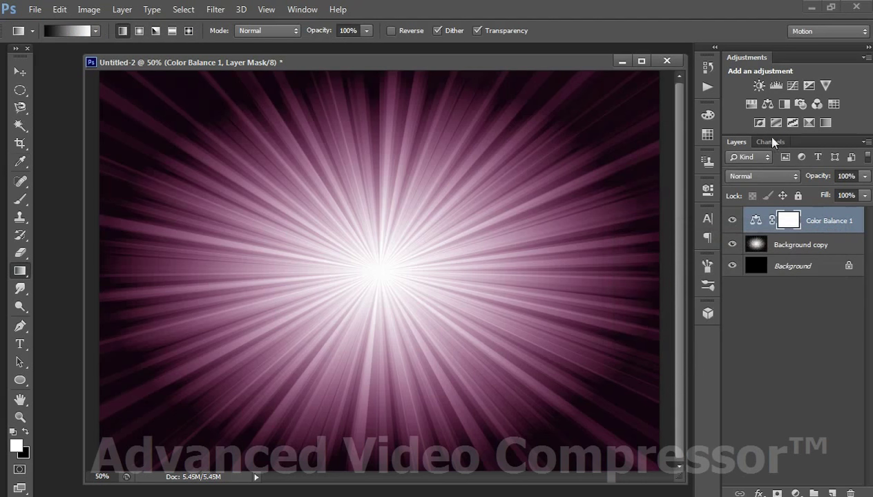
Add a Brightness/Contrast adjustment layer with Brightness 16 and Contrast 74
left_click(759, 85)
mouse_move(612, 255)
left_mouse_down()
mouse_move(628, 257)
mouse_move(586, 280)
mouse_move(659, 283)
left_mouse_up()
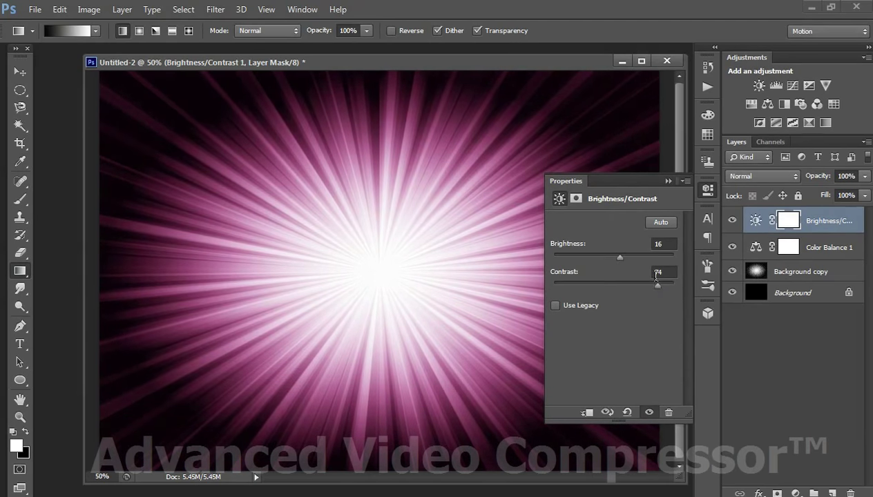
left_click(667, 182)
Add a second Color Balance layer and shift its shadows to −57, −66, +80
left_click(765, 104)
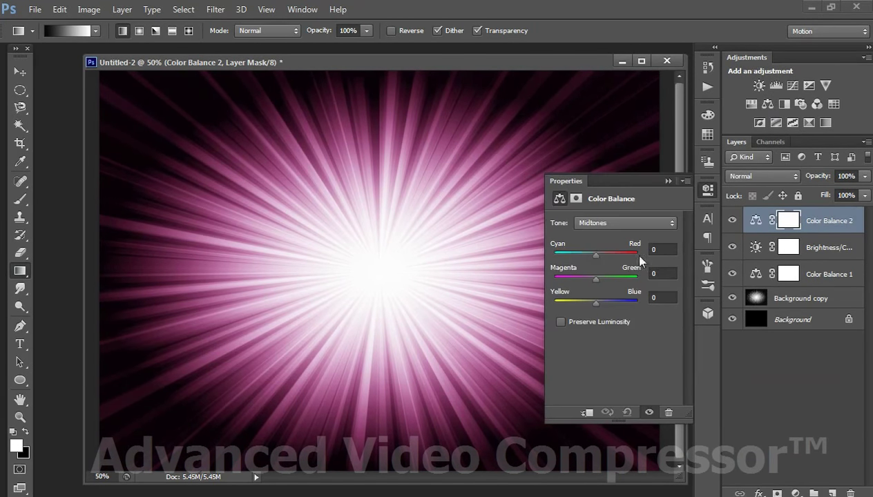
left_click(614, 228)
mouse_move(597, 254)
left_mouse_down()
mouse_move(623, 255)
mouse_move(575, 272)
mouse_move(623, 282)
mouse_move(568, 282)
mouse_move(630, 308)
left_mouse_up()
Shift the Color Balance highlights to +57, −38, +46 for a hot magenta burst
left_click(622, 222)
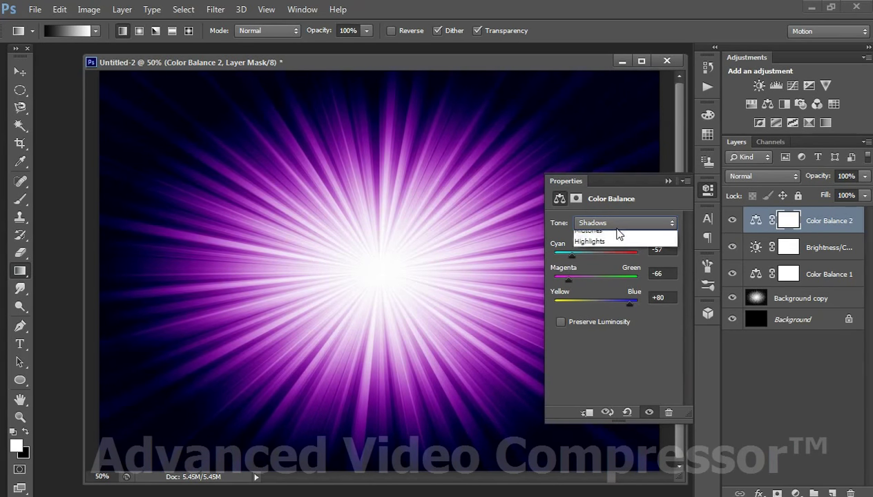
left_click(608, 259)
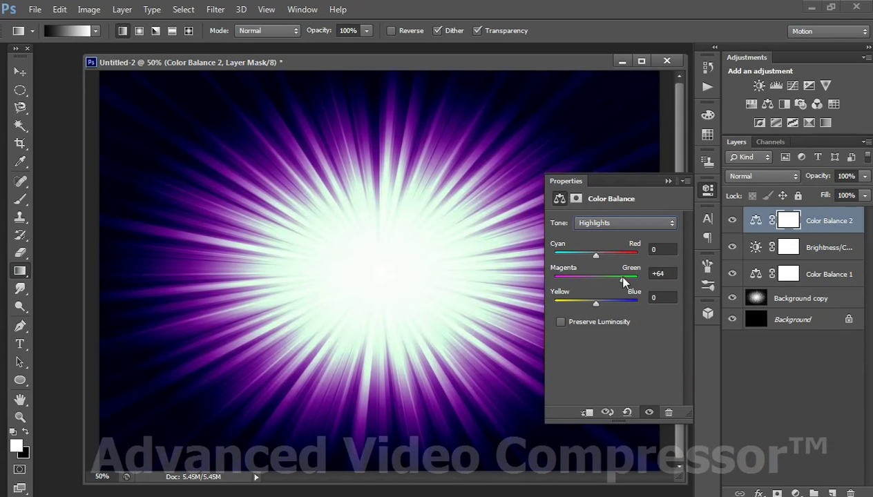
mouse_move(600, 281)
left_mouse_down()
mouse_move(580, 279)
mouse_move(619, 255)
left_mouse_up()
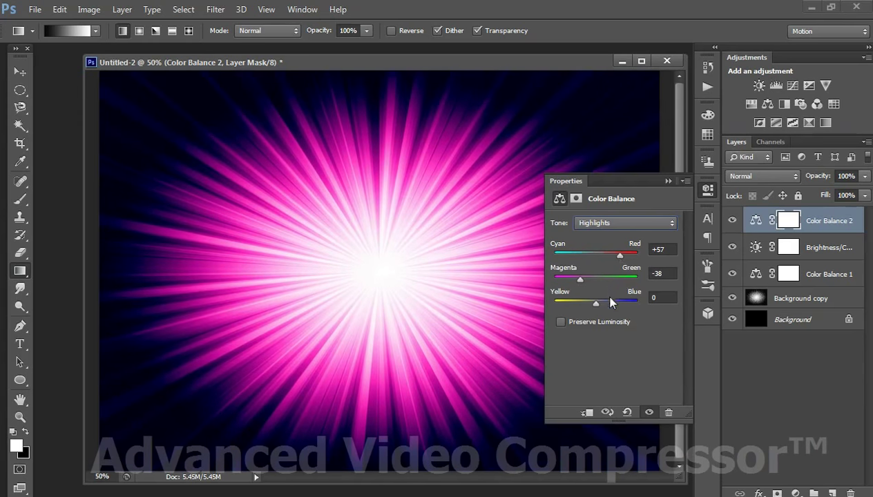
mouse_move(577, 304)
left_mouse_down()
mouse_move(624, 302)
mouse_move(610, 303)
left_mouse_up()
left_click(667, 181)
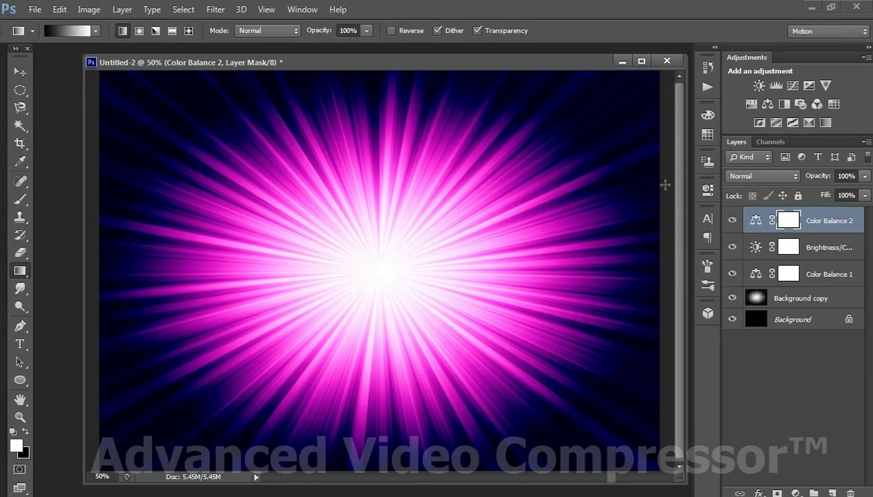
Add a Hue/Saturation layer set to Hue +39, Saturation +13, Lightness +11
left_click(795, 493)
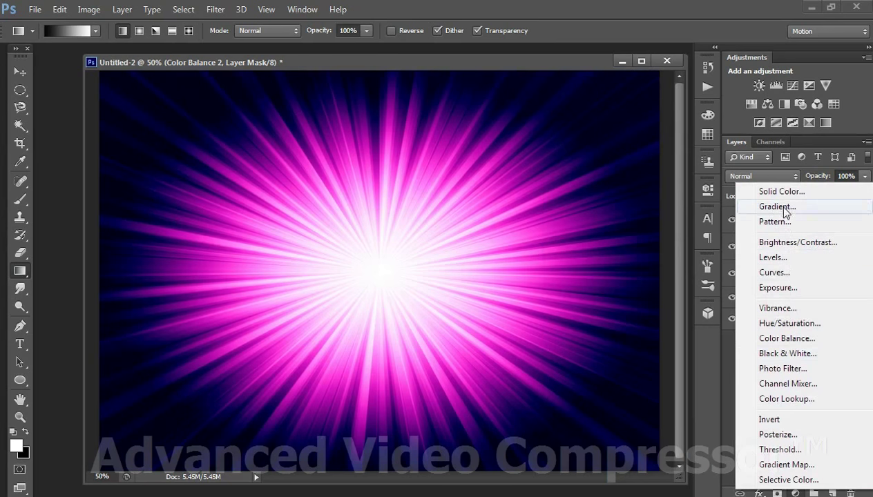
left_click(787, 324)
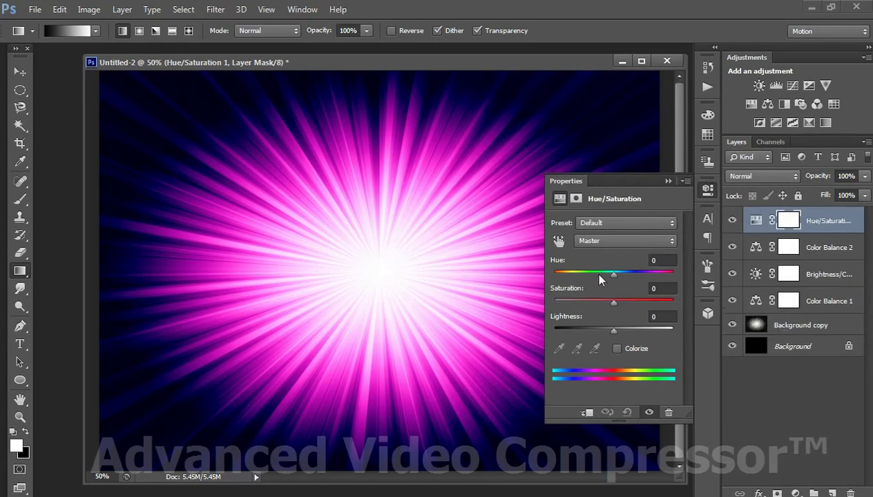
mouse_move(614, 275)
left_mouse_down()
mouse_move(635, 274)
mouse_move(624, 303)
mouse_move(635, 274)
left_mouse_up()
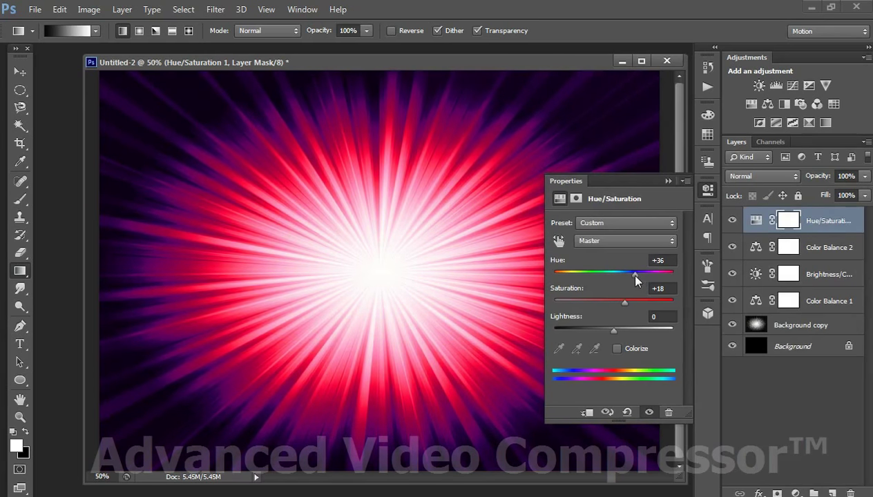
mouse_move(632, 304)
left_mouse_down()
mouse_move(621, 304)
mouse_move(620, 331)
left_mouse_up()
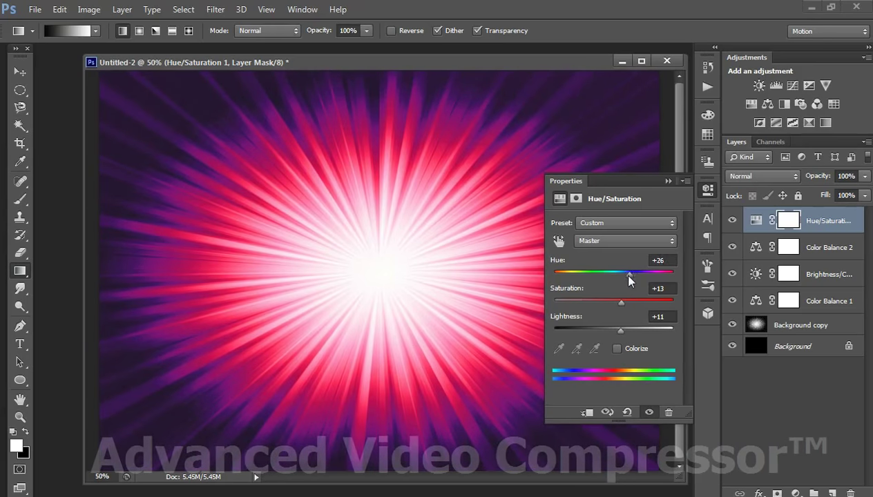
mouse_move(635, 274)
left_mouse_down()
mouse_move(565, 276)
mouse_move(638, 282)
left_mouse_up()
Browse the colour range and preset lists without changes, then minimize Untitled-2
left_click(649, 244)
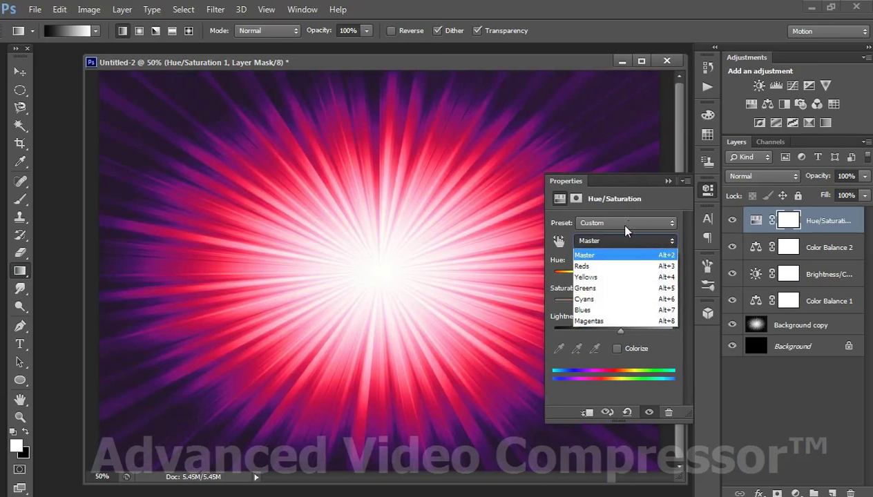
left_click(625, 226)
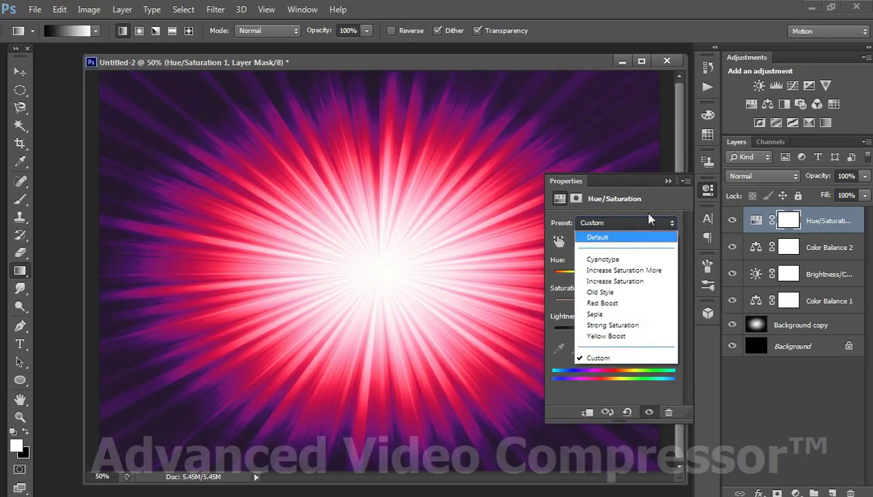
left_click(649, 218)
left_click(667, 181)
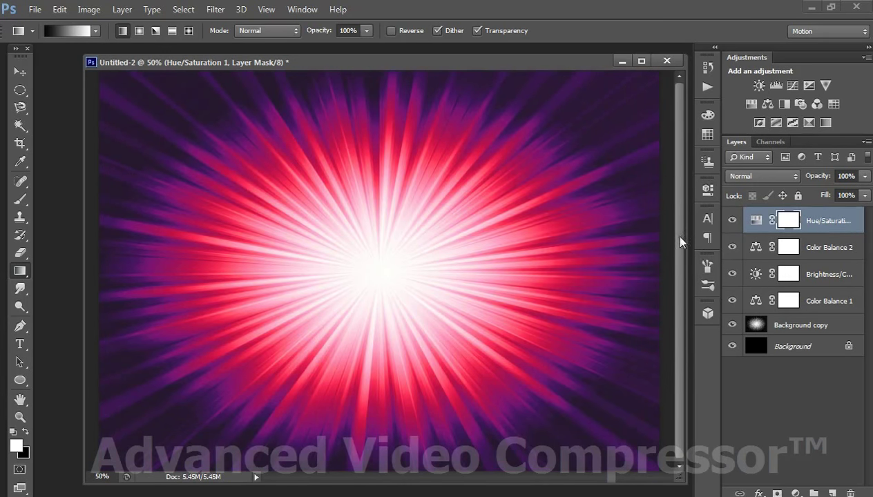
left_click(622, 62)
Create a new document, Untitled-3, with File > New
key("F2")
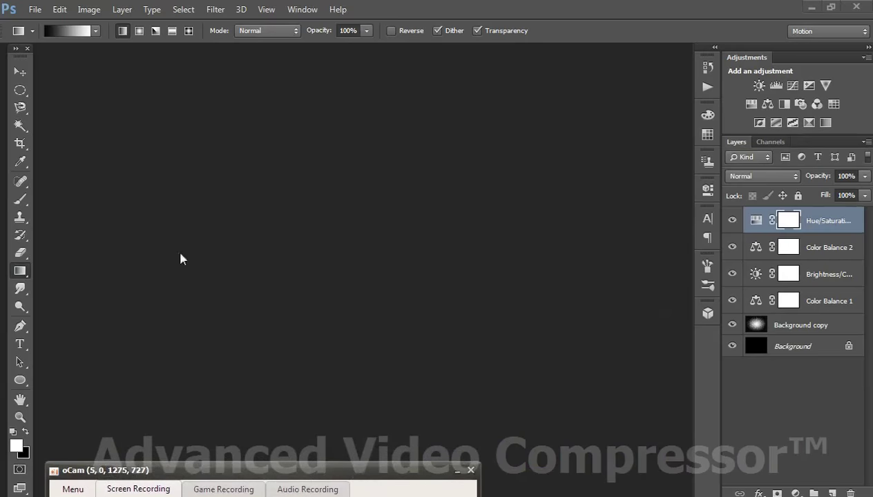
left_click(60, 10)
left_click(35, 10)
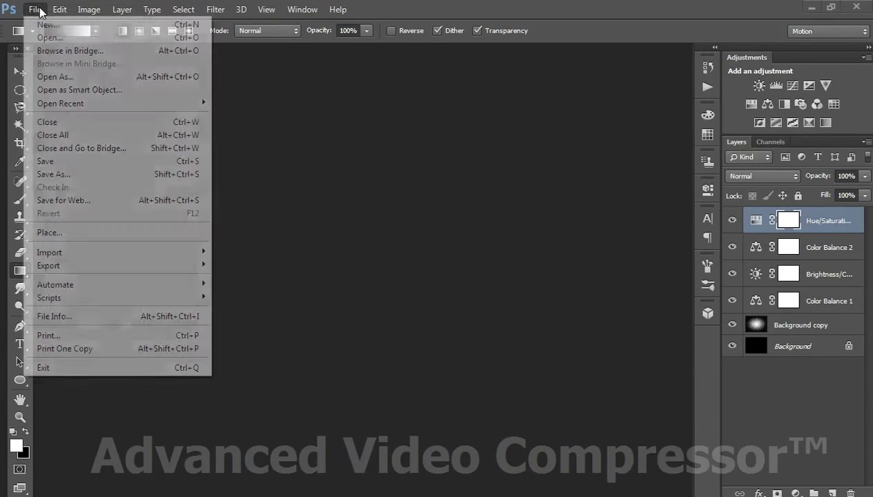
left_click(52, 24)
left_click(483, 121)
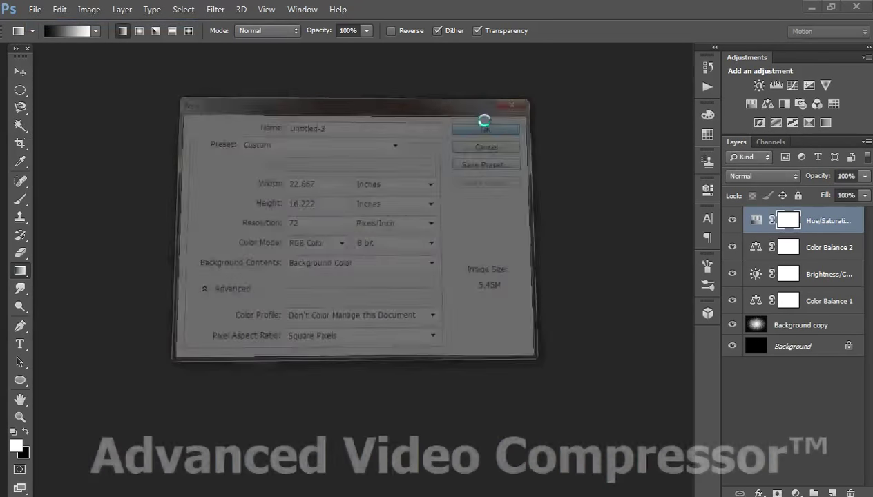
Float Untitled-3 and fill it with a white-to-black vertical gradient
mouse_move(307, 77)
left_mouse_down()
mouse_move(642, 88)
mouse_move(390, 78)
left_mouse_up()
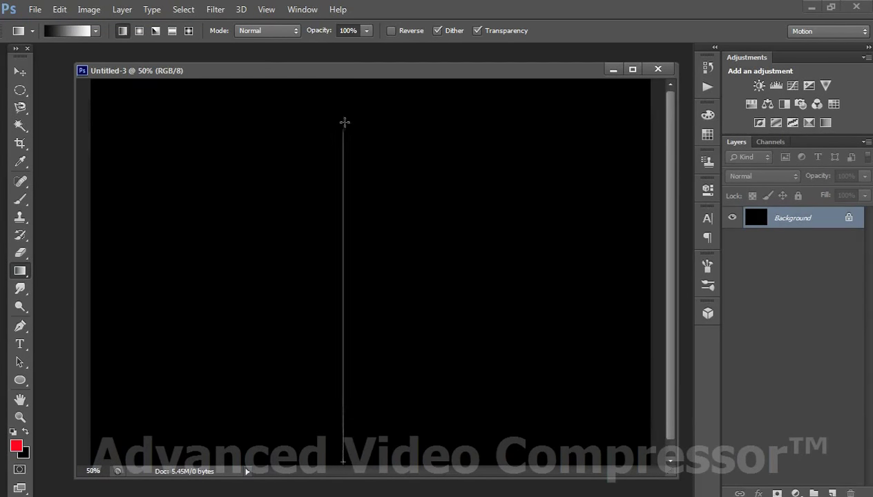
left_click_drag(343, 442, 346, 82)
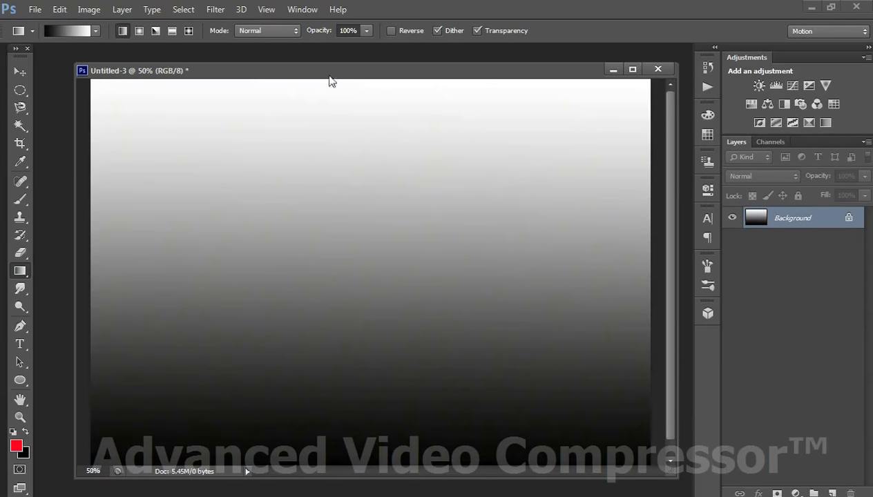
left_click(215, 9)
mouse_move(227, 161)
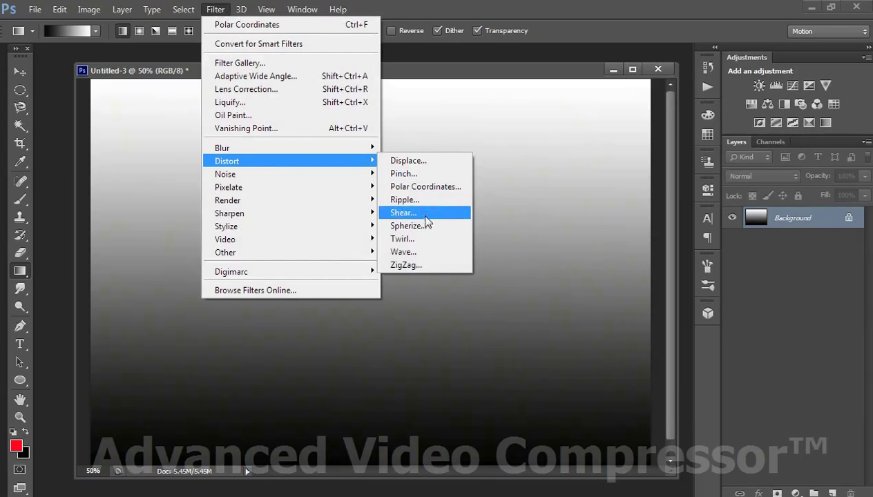
left_click(415, 238)
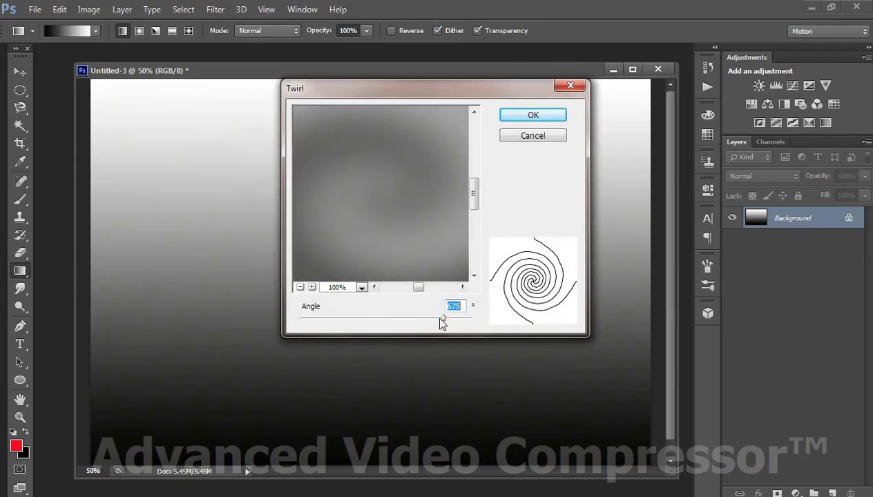
left_click_drag(443, 317, 472, 318)
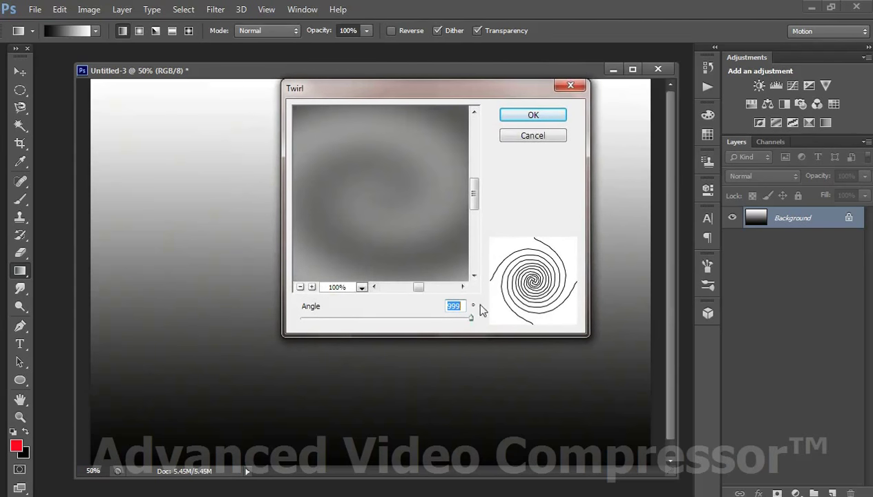
left_click(463, 317)
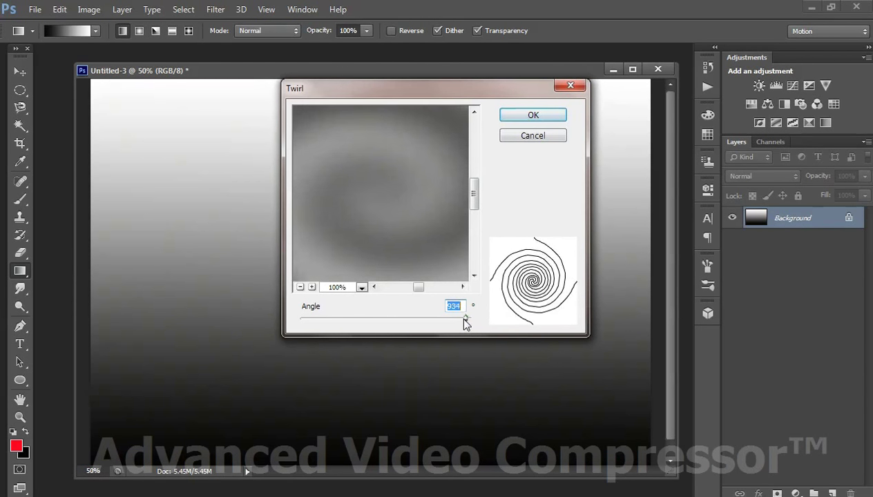
left_click(519, 115)
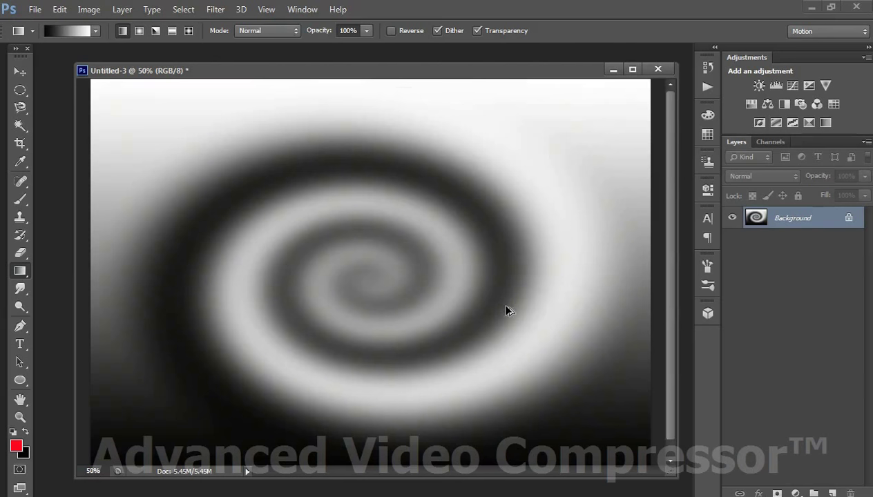
key("ctrl+z")
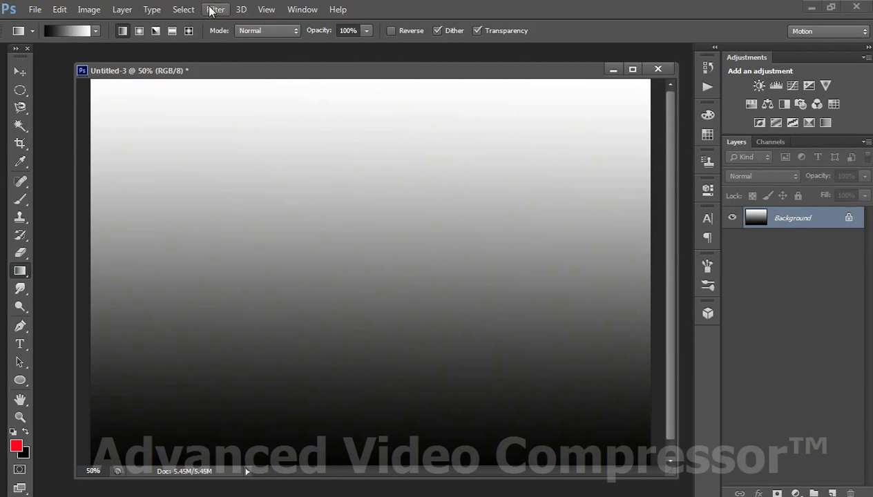
Apply the Pinch filter at Amount 99% to the Untitled-3 gradient
left_click(214, 9)
mouse_move(227, 161)
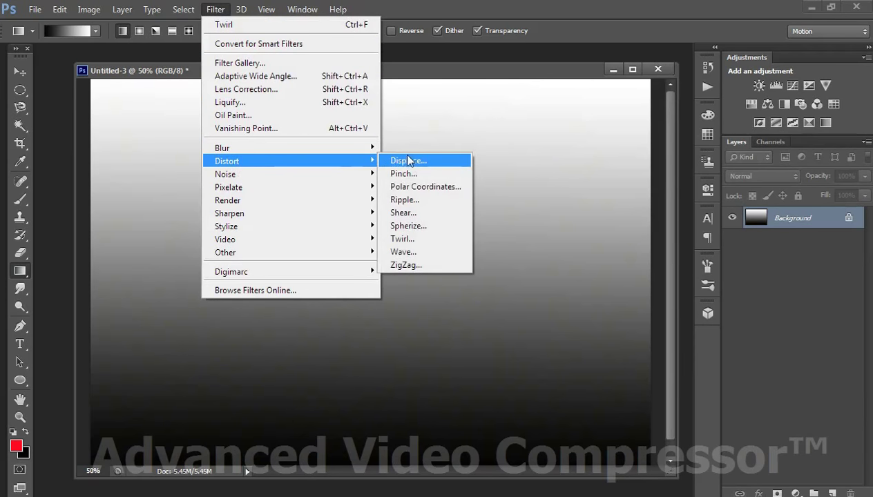
left_click(406, 173)
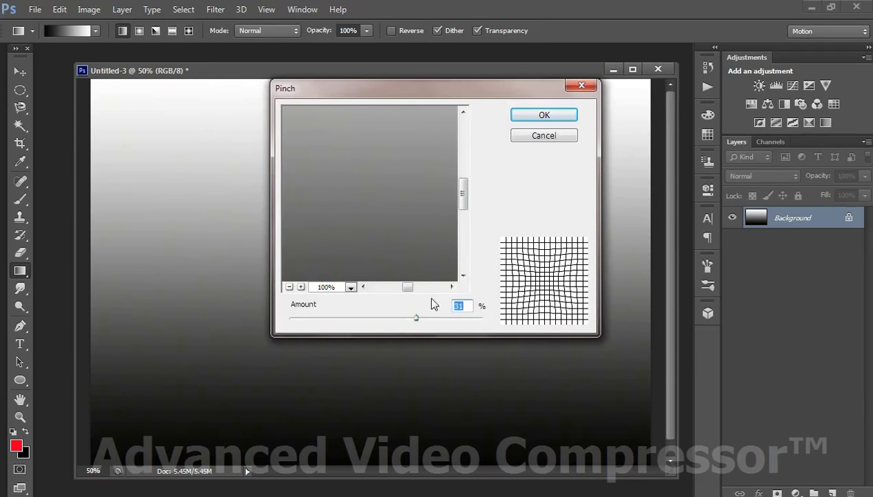
left_click_drag(415, 321, 482, 316)
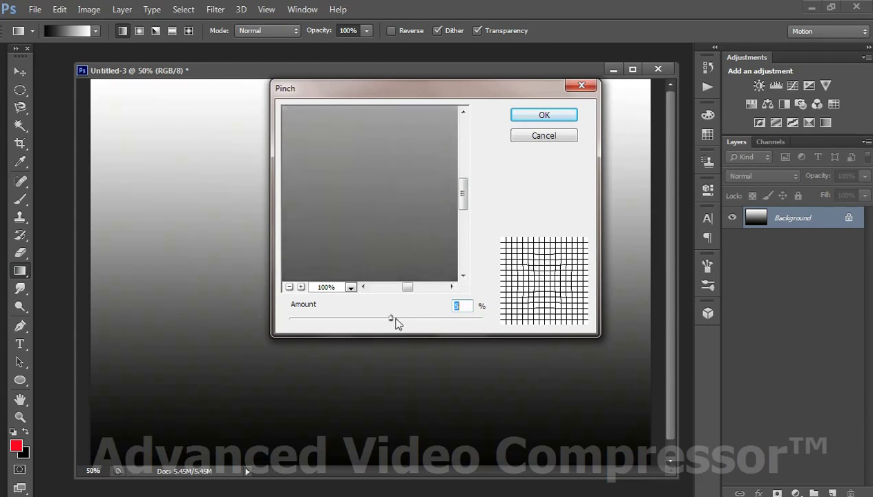
left_click(517, 115)
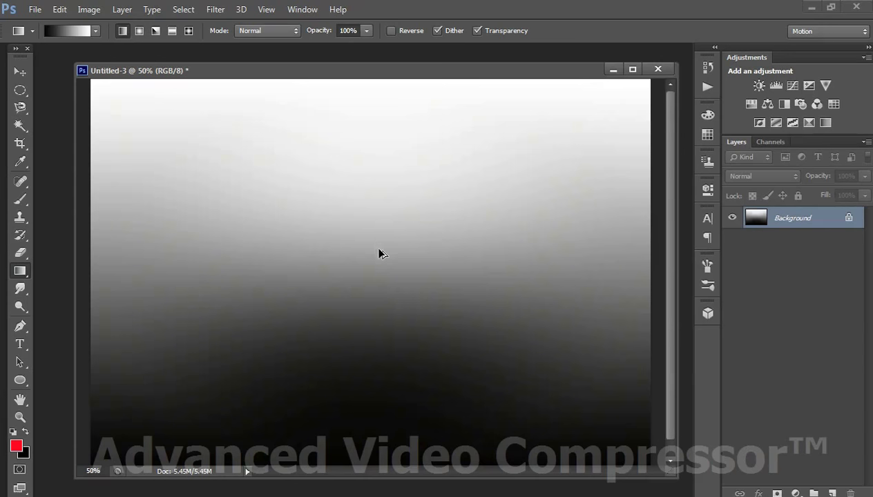
left_click(215, 9)
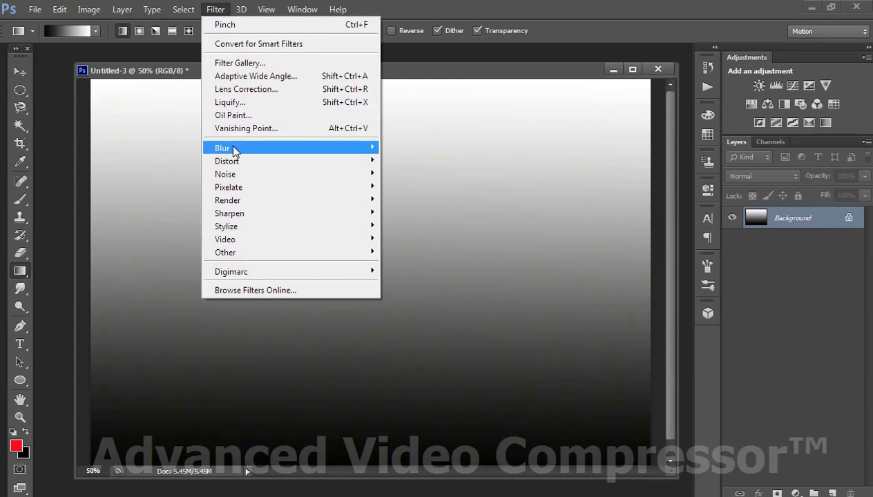
Highlight the 'Filter = Distort' line in the Notepad notes, then minimize Notepad
left_click(332, 350)
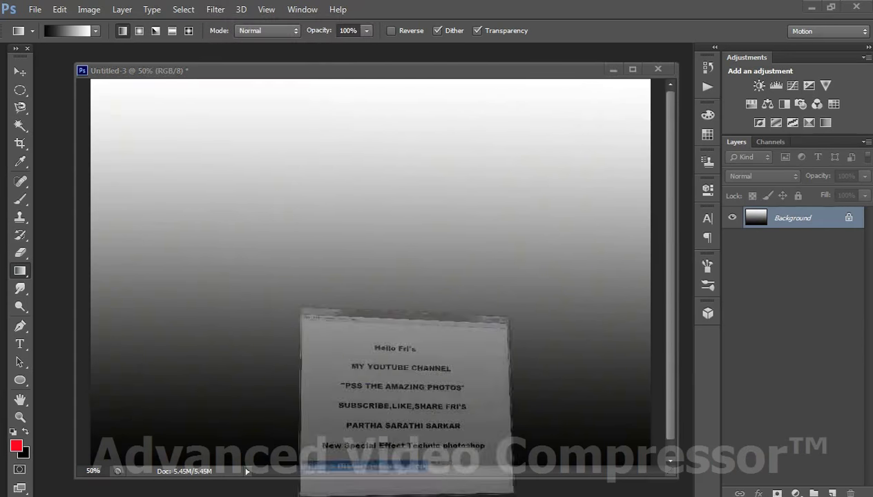
left_click_drag(216, 363, 588, 364)
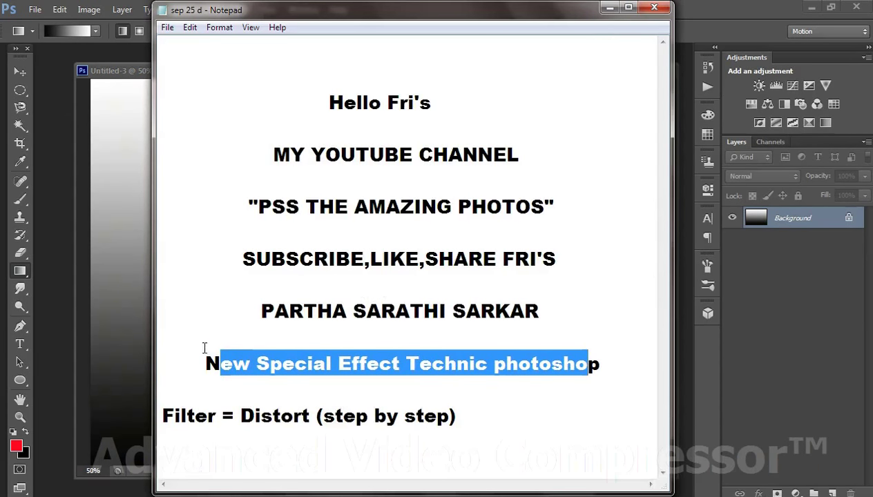
left_click_drag(204, 363, 410, 366)
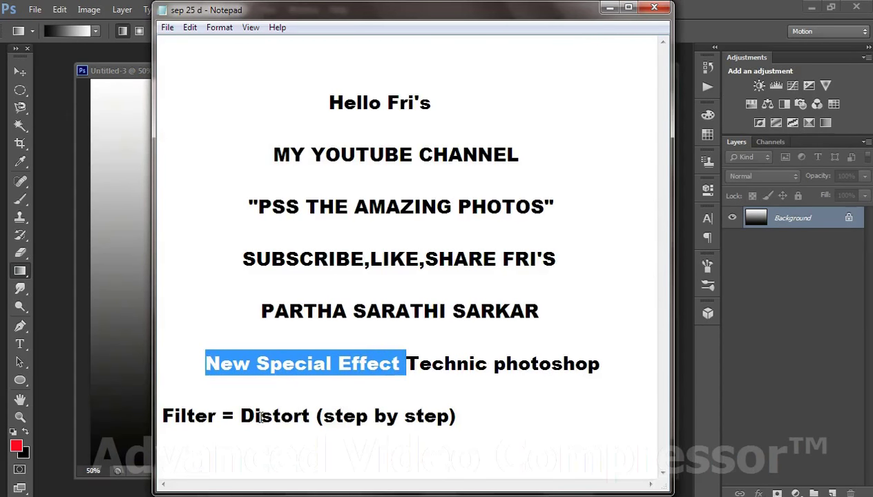
left_click_drag(164, 416, 322, 417)
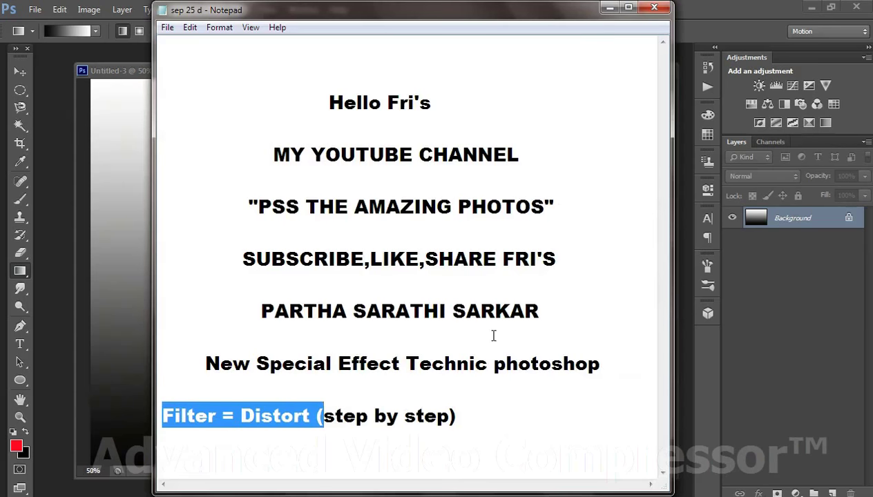
left_click(608, 9)
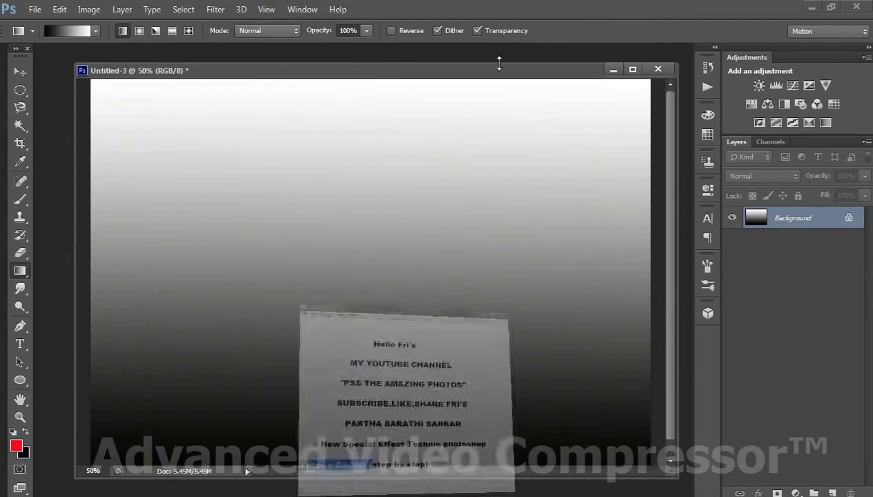
Open the Displace filter and dismiss it without applying
left_click(215, 9)
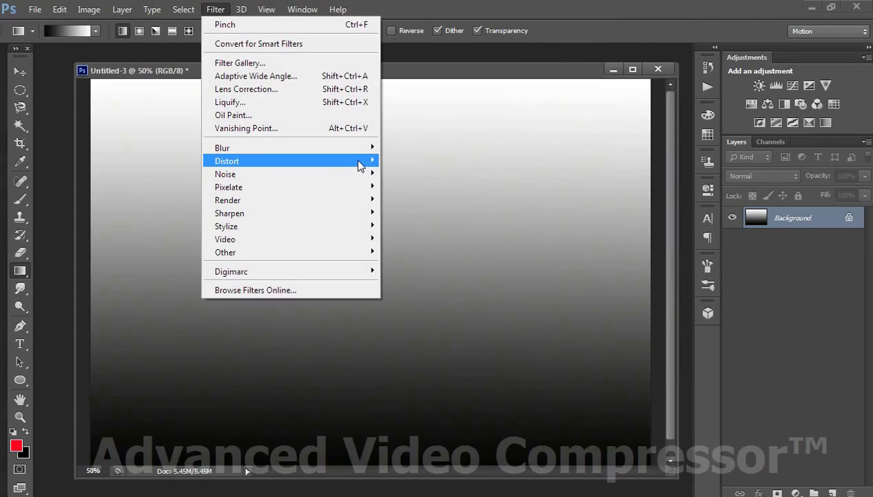
left_click(428, 161)
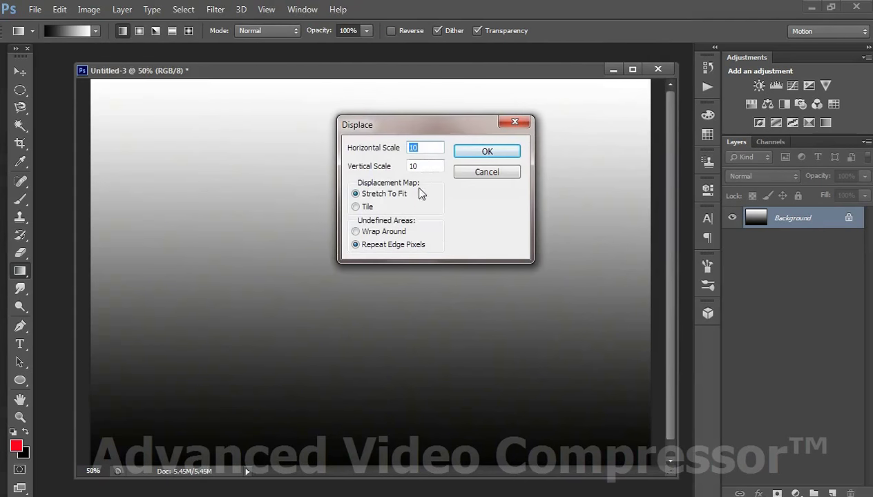
left_click(484, 172)
Apply Ripple at Amount 999% with Large size to the gradient
left_click(215, 9)
mouse_move(290, 161)
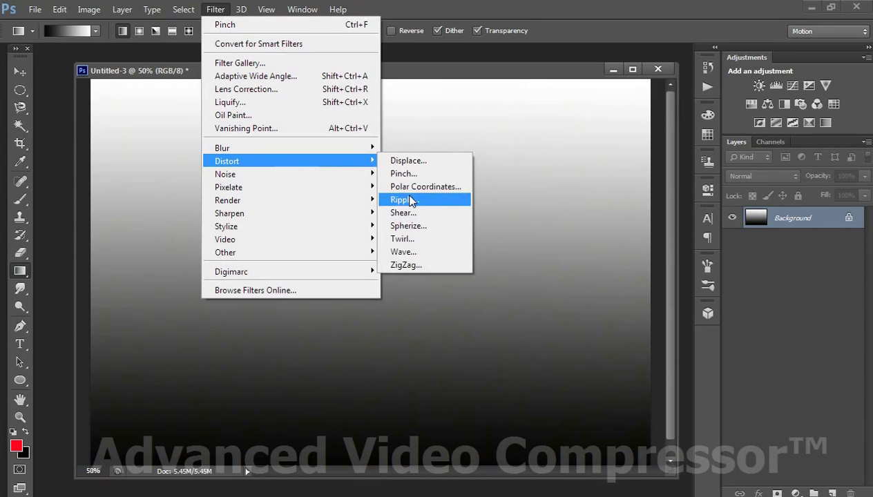
left_click(405, 199)
left_click_drag(399, 236, 420, 209)
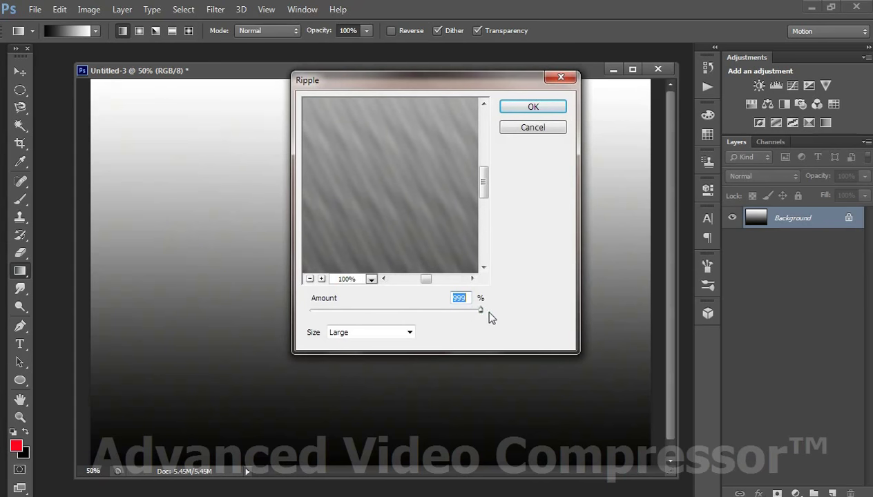
mouse_move(481, 310)
left_mouse_down()
mouse_move(415, 311)
mouse_move(499, 312)
left_mouse_up()
left_click(407, 333)
left_click(393, 338)
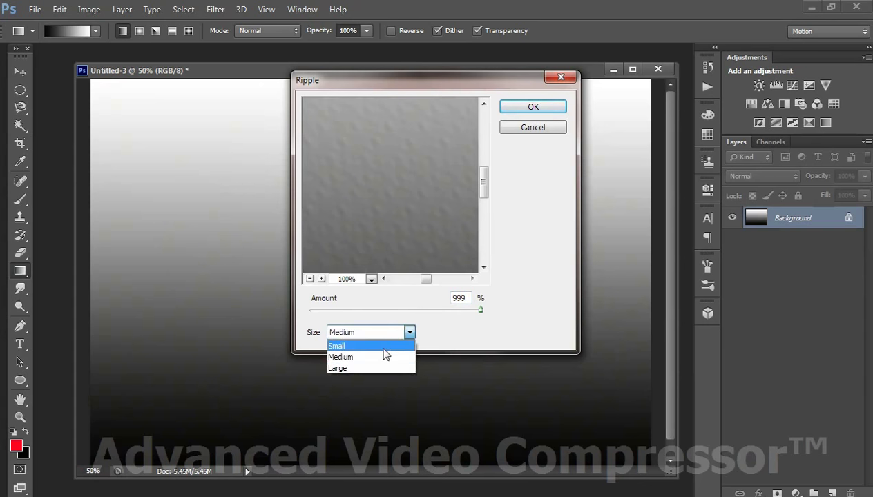
left_click(392, 335)
left_click(379, 368)
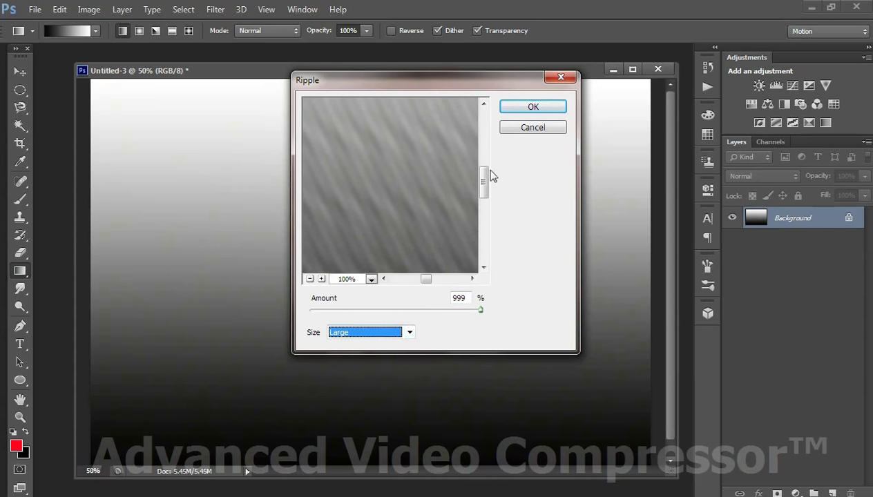
left_click(510, 109)
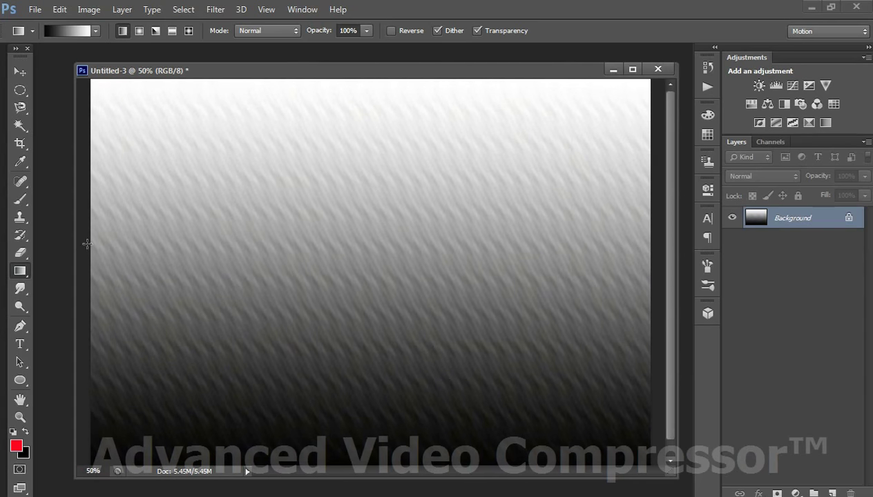
Lay a red Foreground to Transparent gradient upward from the canvas bottom
left_click(67, 30)
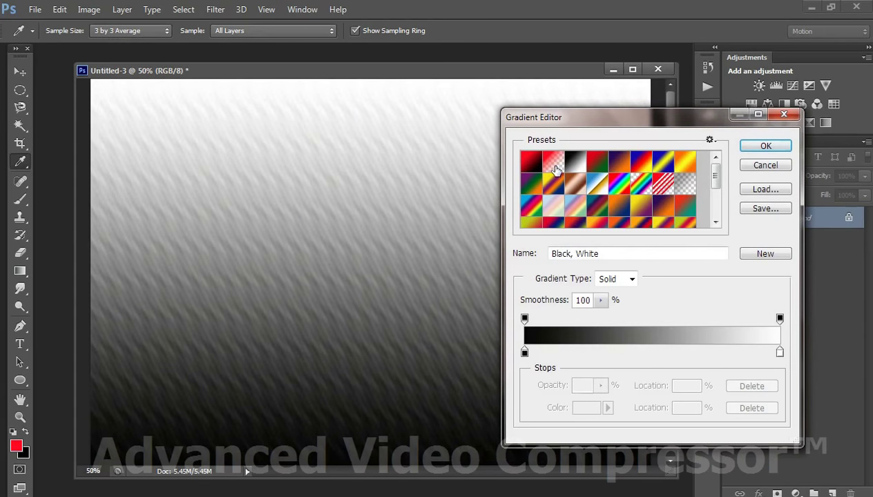
left_click(552, 163)
left_click(765, 145)
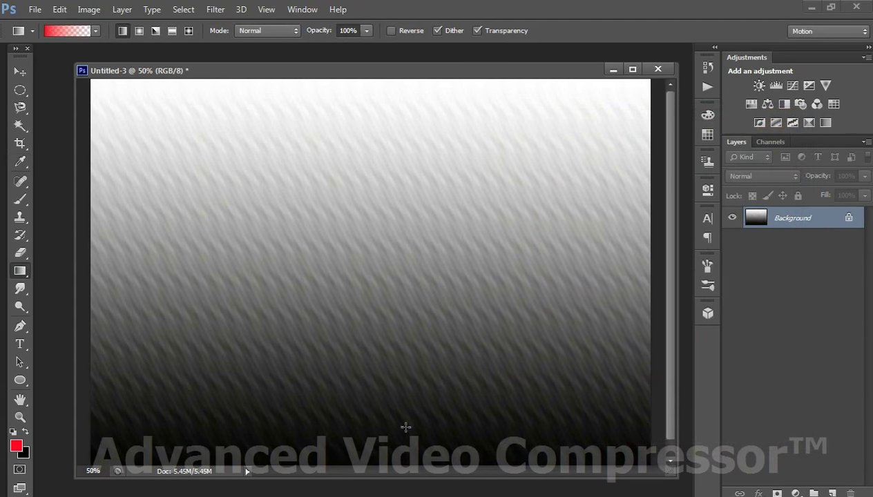
left_click_drag(374, 458, 374, 125)
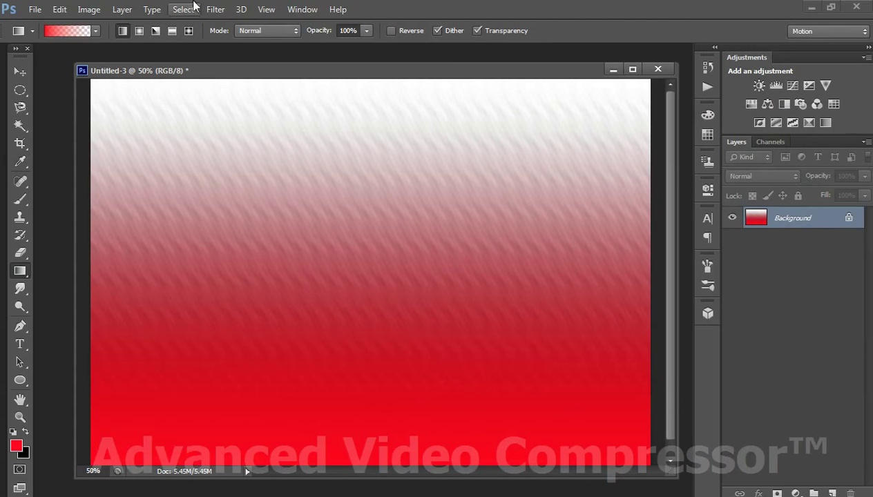
left_click(215, 9)
mouse_move(226, 161)
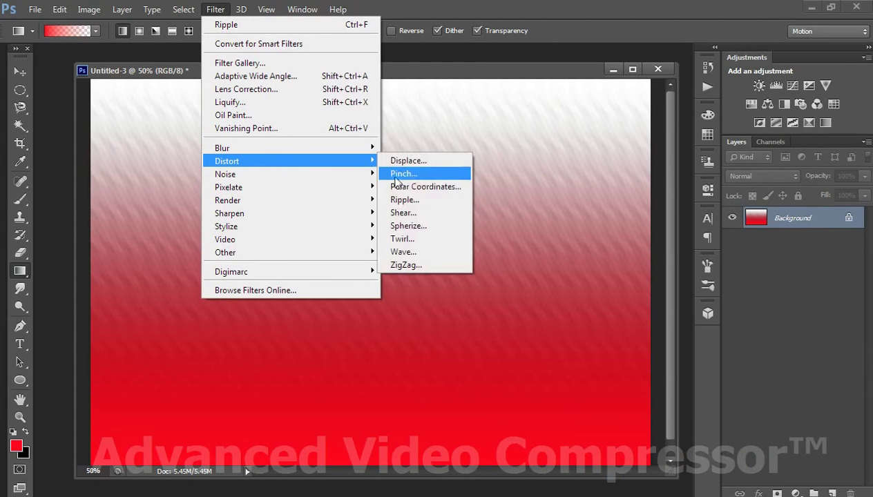
Twirl the image at the maximum 999 angle
left_click(426, 246)
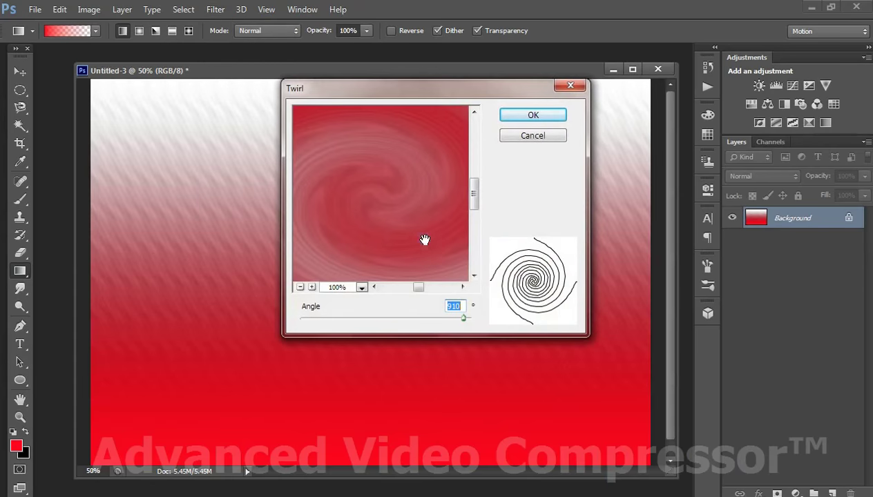
mouse_move(457, 319)
left_mouse_down()
mouse_move(472, 320)
mouse_move(461, 318)
left_mouse_up()
left_click(516, 117)
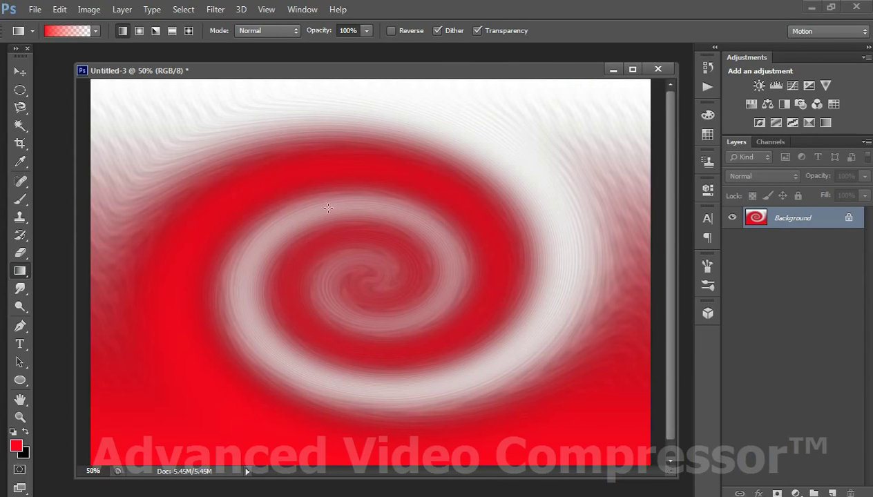
Apply ZigZag with Style Out From Center to the spiral
left_click(215, 13)
mouse_move(227, 161)
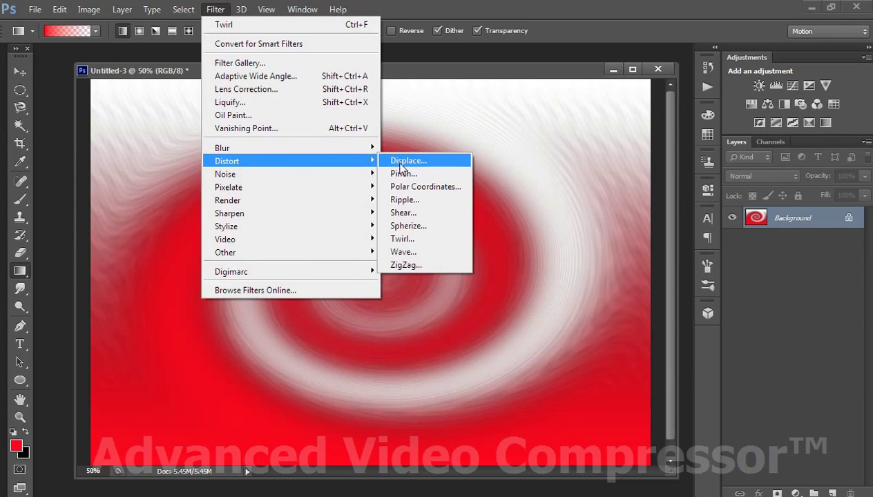
left_click(409, 263)
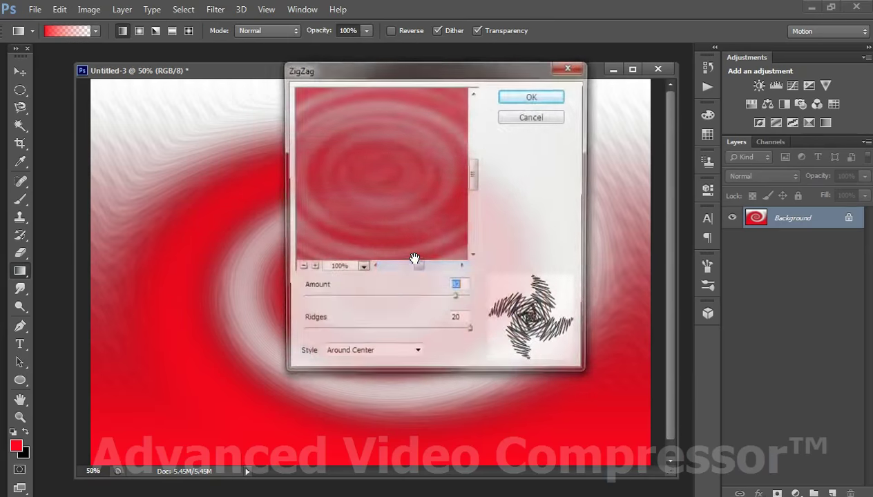
left_click(384, 354)
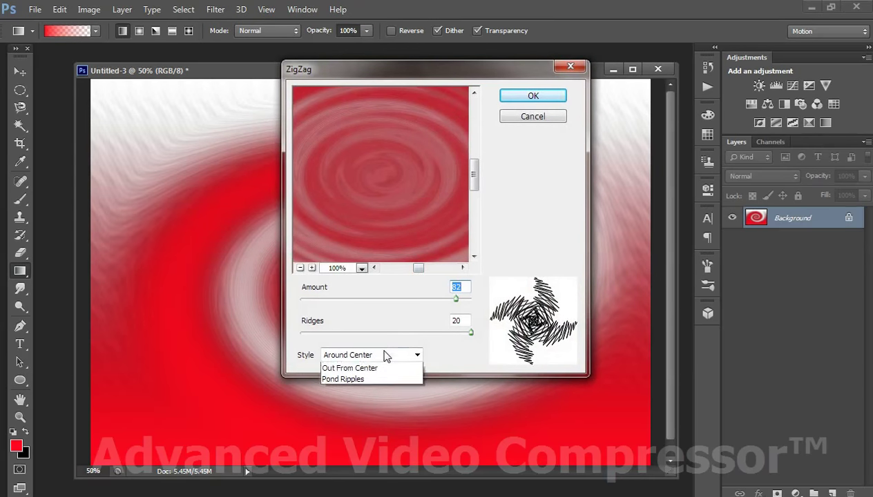
left_click(375, 379)
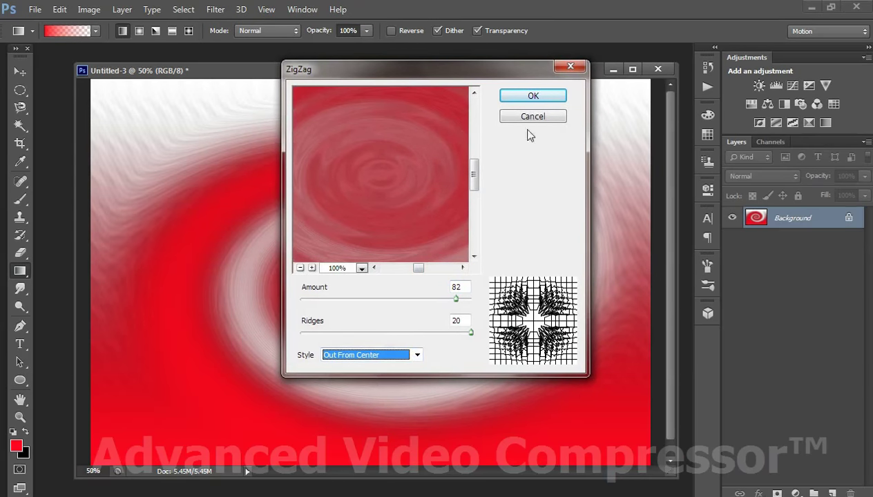
left_click(530, 95)
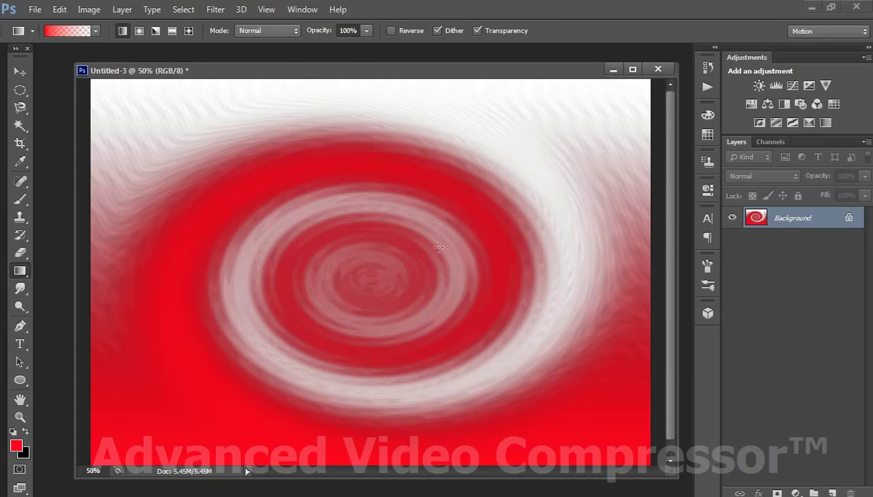
Open Shear, bend its curve and toggle Undefined Areas between Repeat Edge Pixels and Wrap Around
left_click(215, 9)
mouse_move(226, 160)
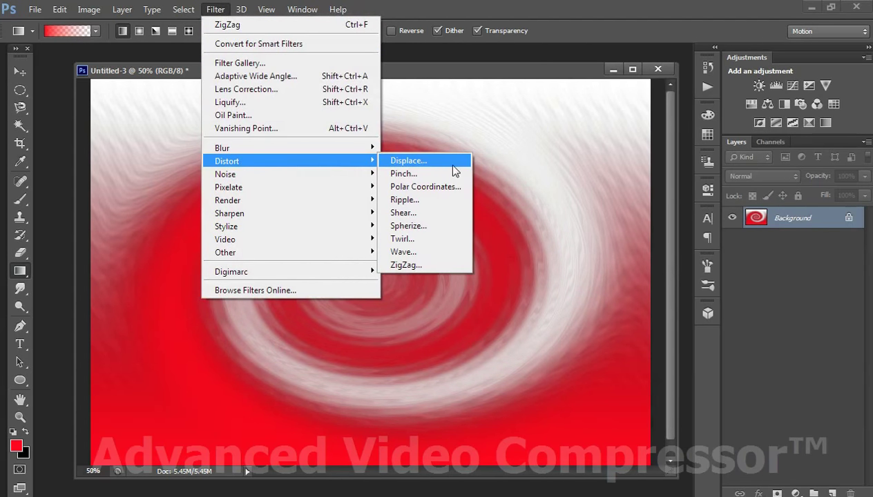
left_click(435, 207)
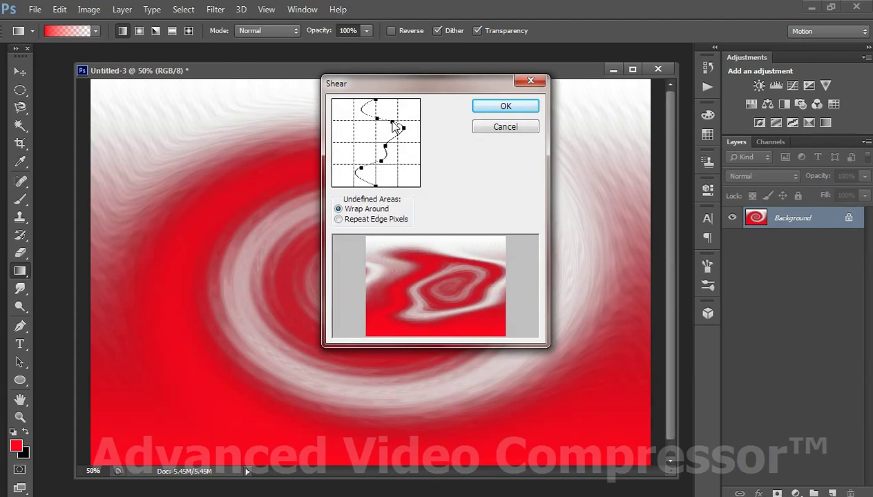
left_click_drag(390, 129, 372, 128)
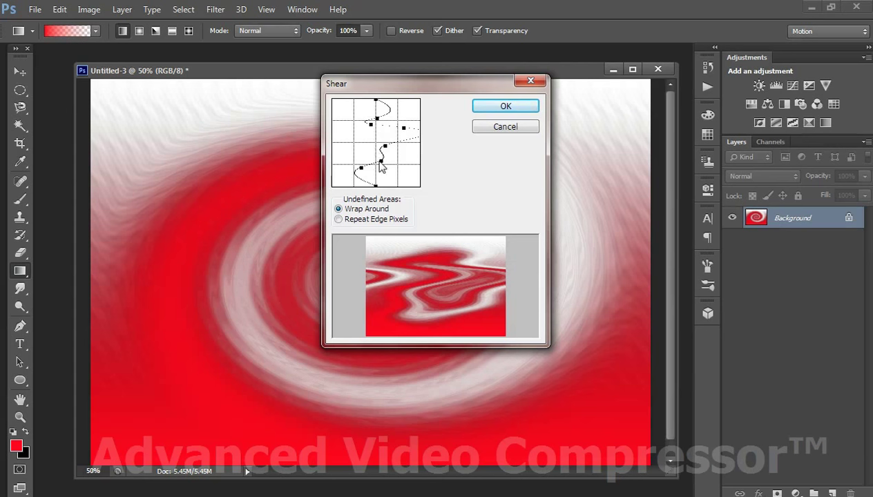
left_click(359, 221)
left_click(359, 209)
Reshape the shear curve further and apply it, then revert with Ctrl+Alt+Z
left_click_drag(403, 130, 362, 138)
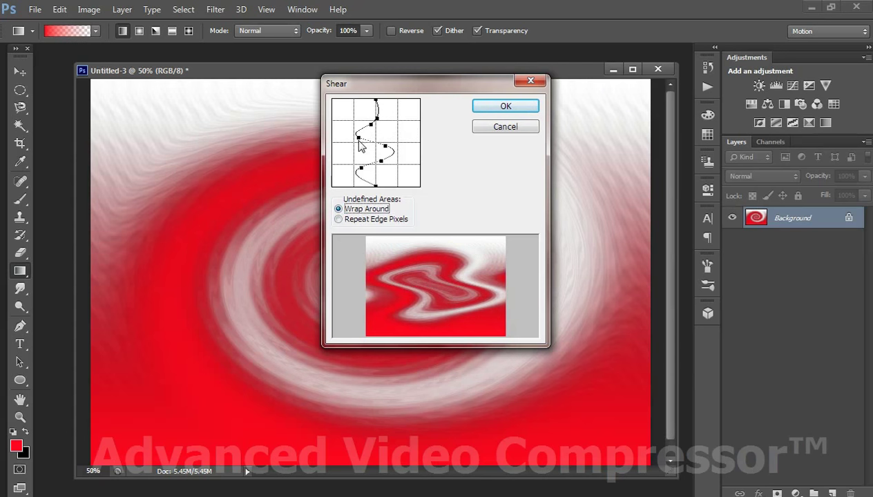
mouse_move(381, 160)
left_mouse_down()
mouse_move(370, 158)
mouse_move(389, 144)
mouse_move(377, 124)
mouse_move(389, 127)
left_mouse_up()
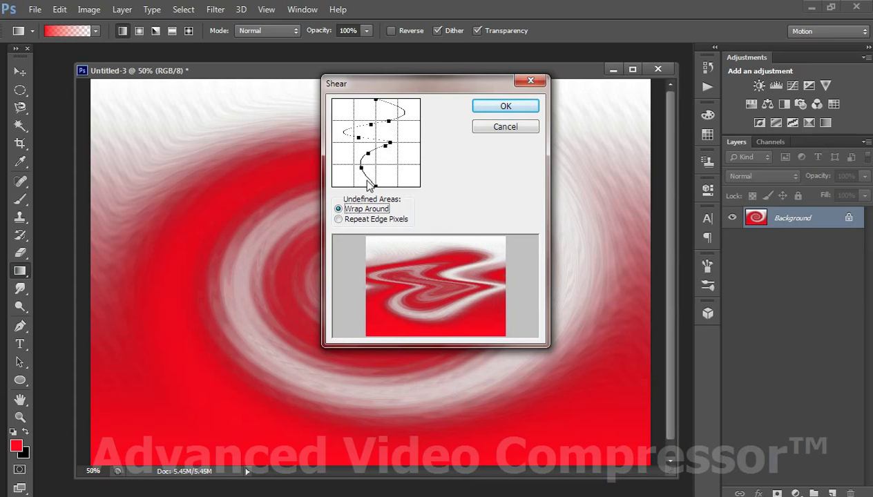
left_click_drag(363, 168, 385, 170)
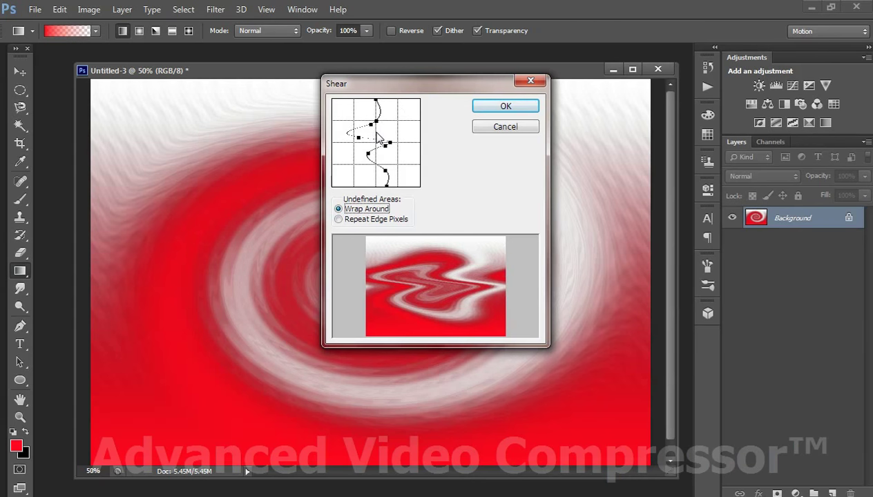
left_click_drag(385, 117, 406, 118)
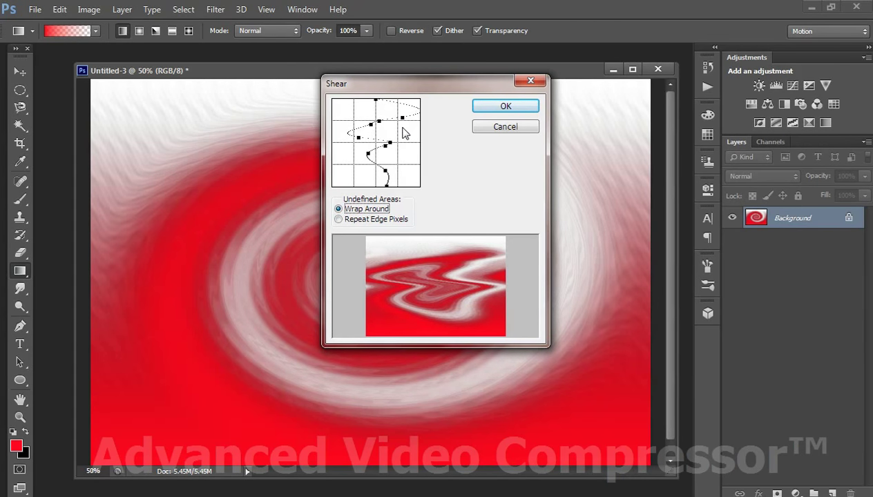
left_click(503, 107)
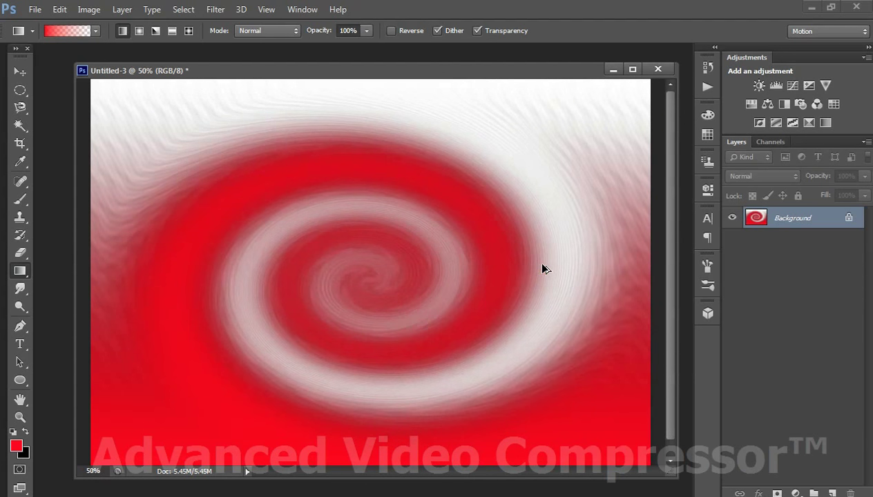
key("ctrl+alt+z")
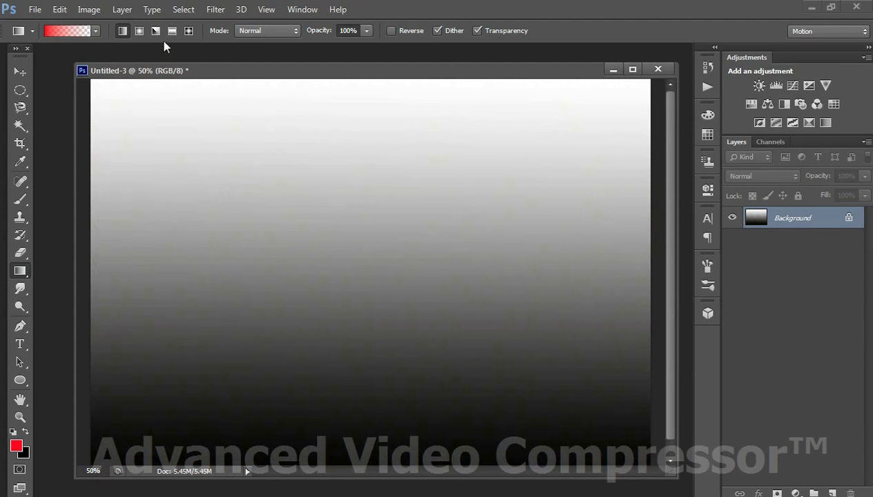
Preview and cancel Twirl, then apply Polar Coordinates (Rectangular to Polar) to form a radial glow
left_click(215, 9)
mouse_move(226, 161)
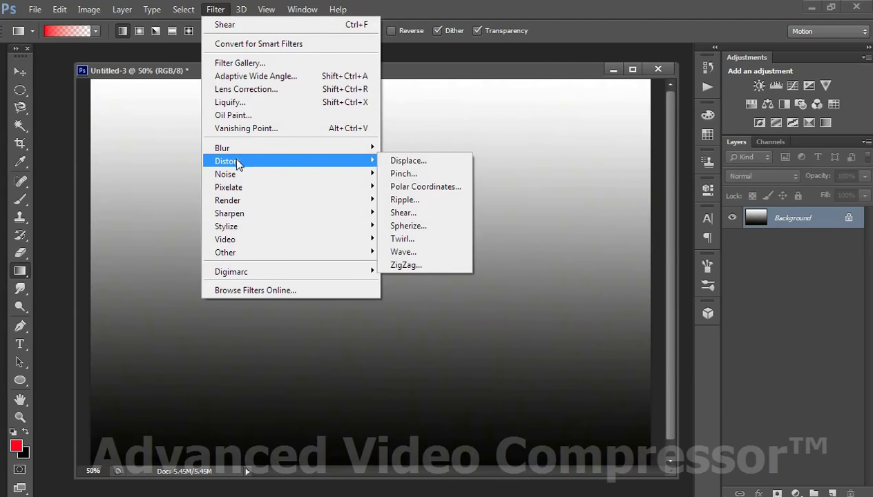
left_click(420, 239)
left_click(528, 138)
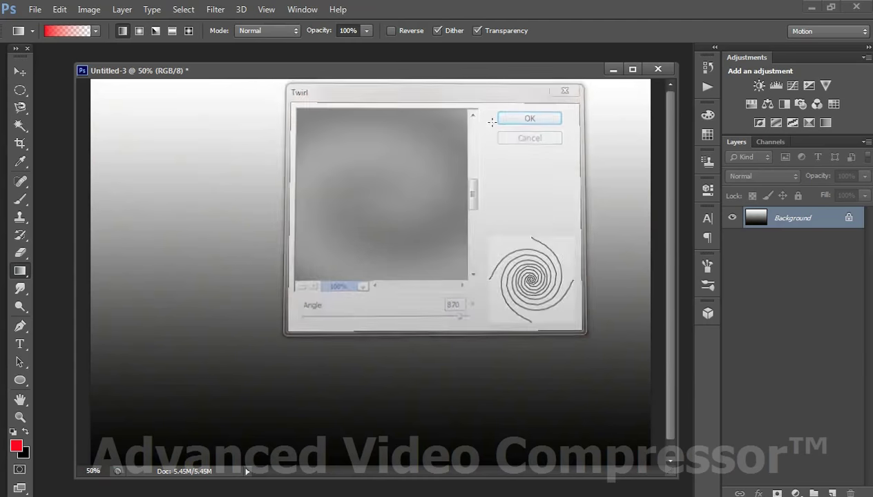
left_click(214, 11)
mouse_move(226, 161)
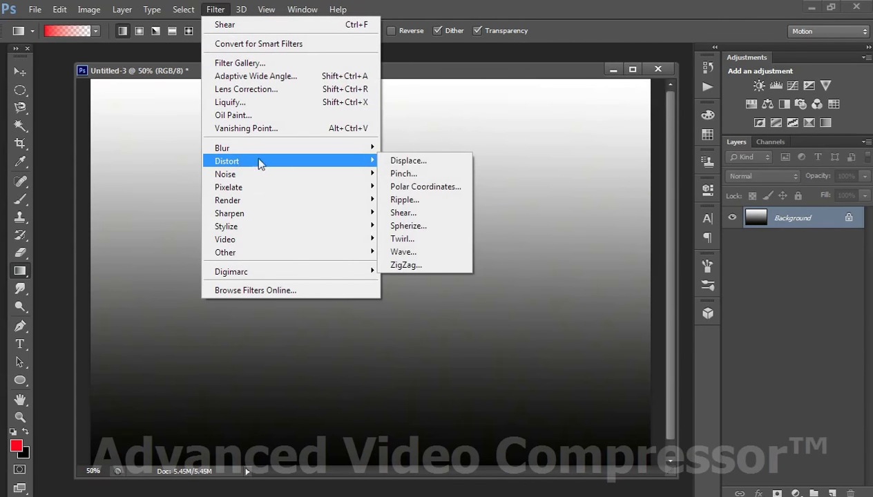
left_click(423, 187)
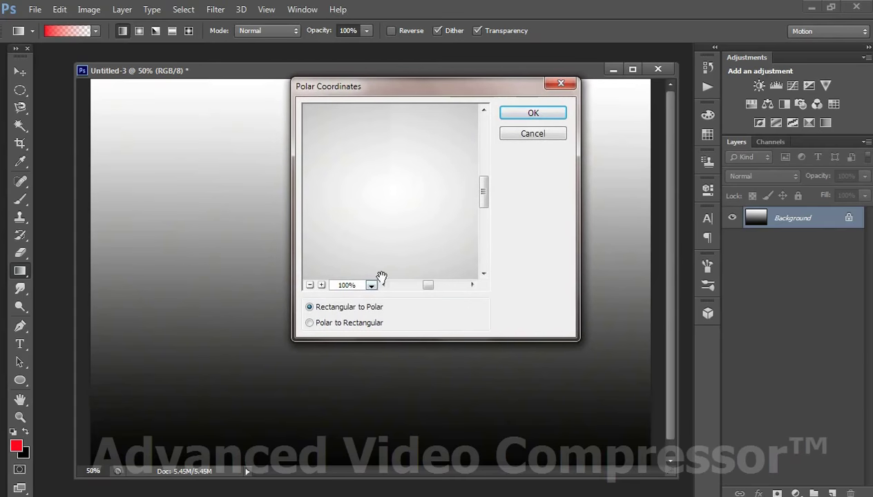
left_click(546, 112)
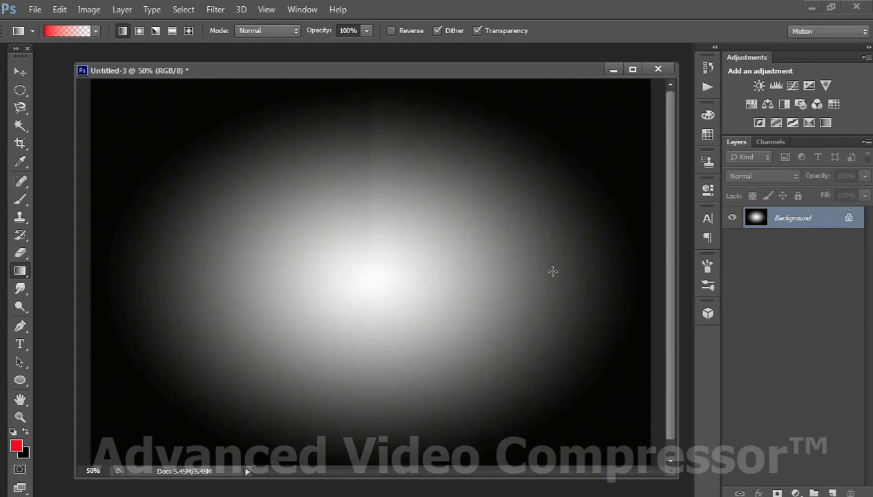
Add a Color Balance adjustment layer shifting midtones toward cyan, green and blue
left_click(765, 105)
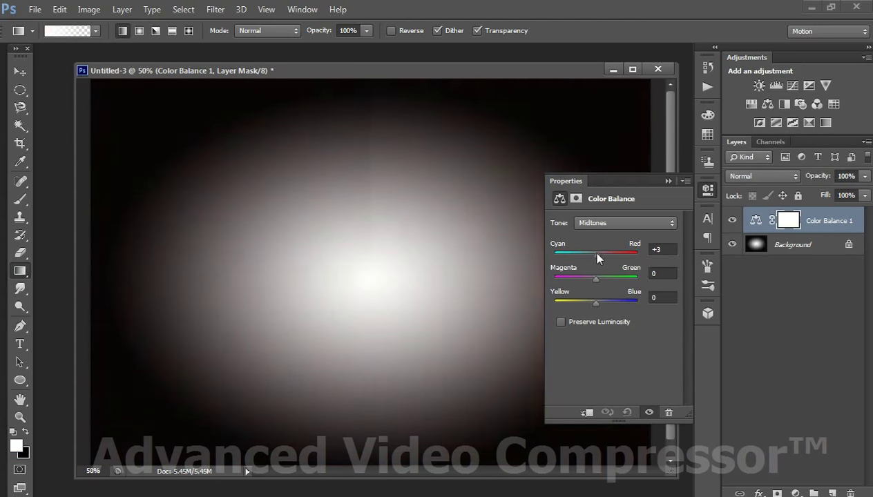
mouse_move(605, 255)
left_mouse_down()
mouse_move(579, 254)
mouse_move(587, 278)
mouse_move(622, 302)
mouse_move(580, 299)
left_mouse_up()
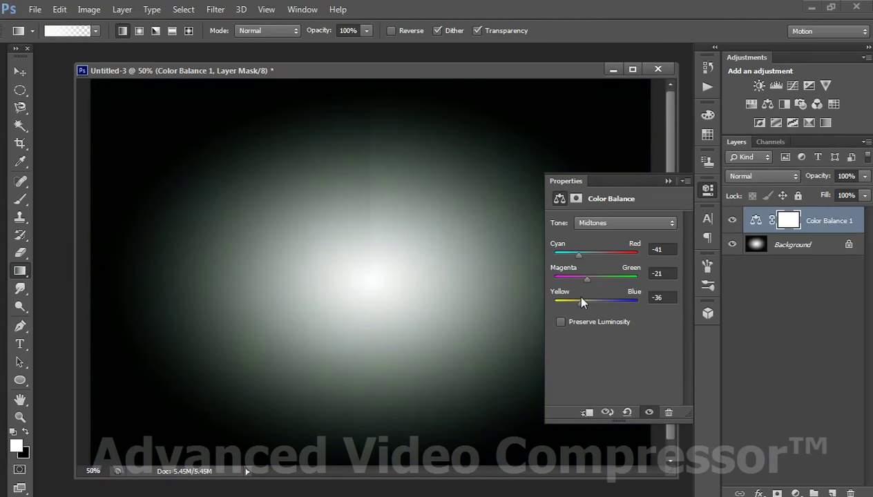
left_click(662, 181)
Add a Brightness/Contrast adjustment layer with Brightness -22 and Contrast 100
left_click(756, 85)
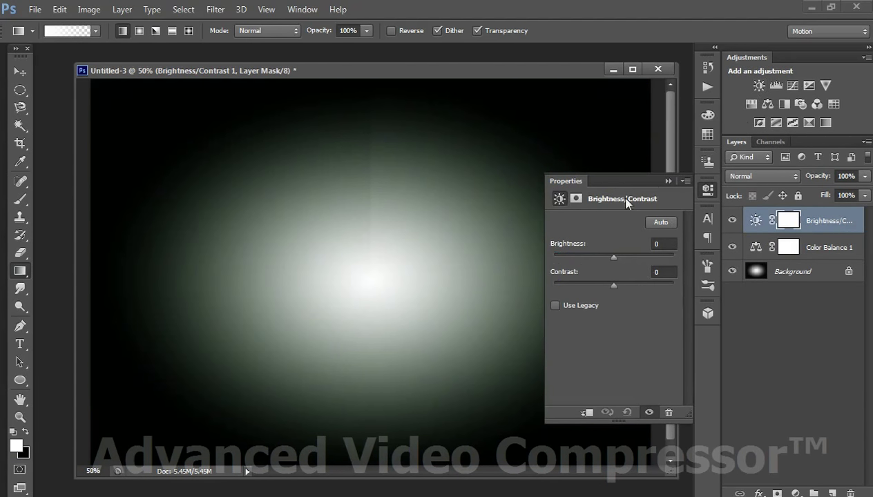
mouse_move(614, 257)
left_mouse_down()
mouse_move(632, 255)
mouse_move(598, 252)
left_mouse_up()
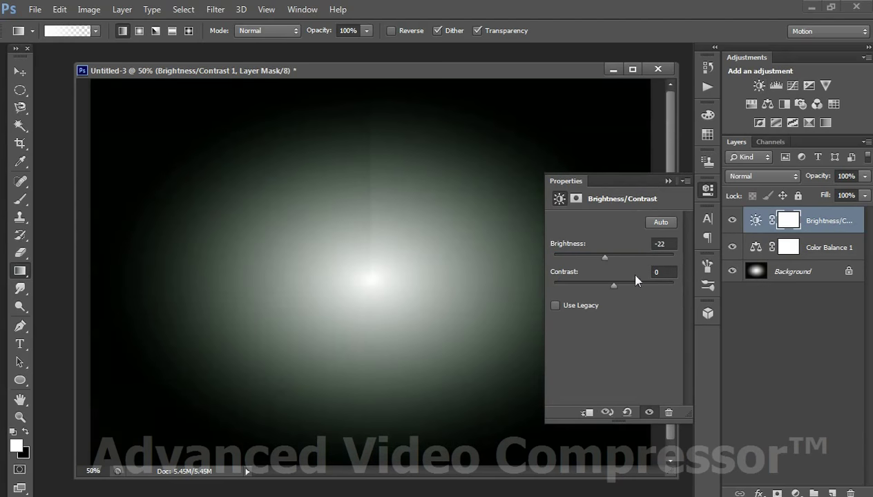
left_click_drag(619, 292, 653, 294)
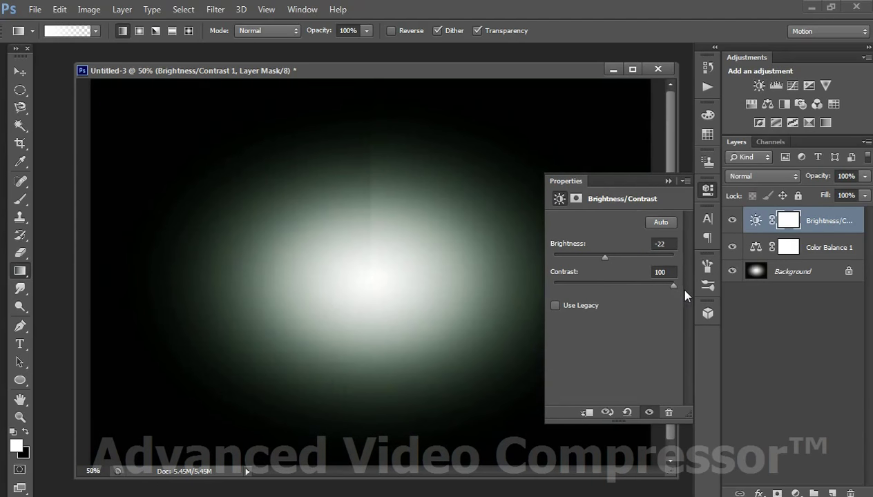
left_click(670, 181)
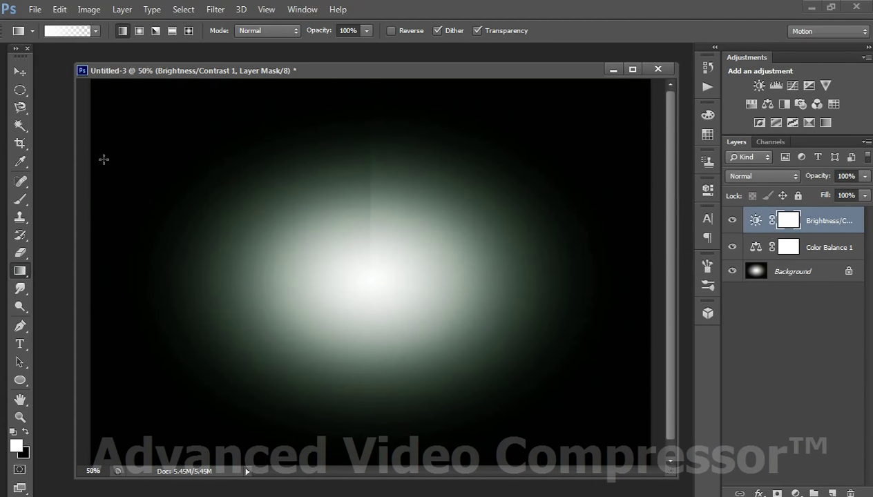
left_click(21, 127)
right_click(24, 134)
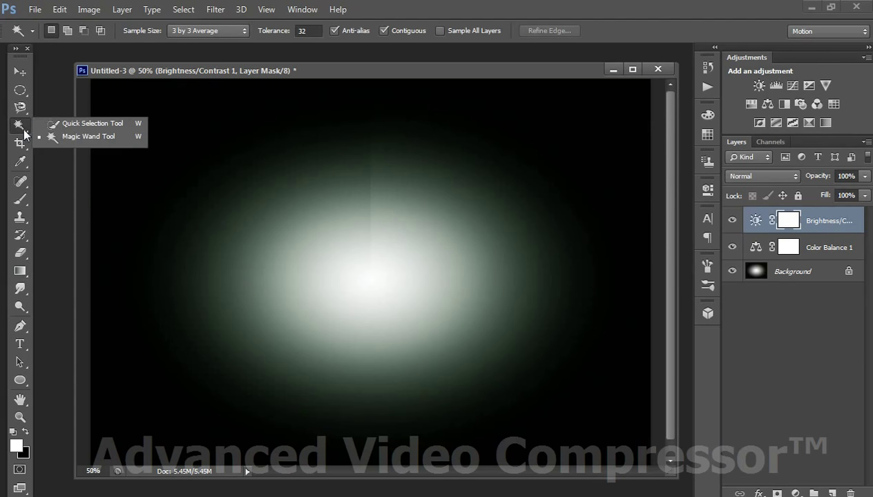
left_click(58, 121)
mouse_move(445, 243)
left_mouse_down()
mouse_move(311, 317)
mouse_move(304, 222)
left_mouse_up()
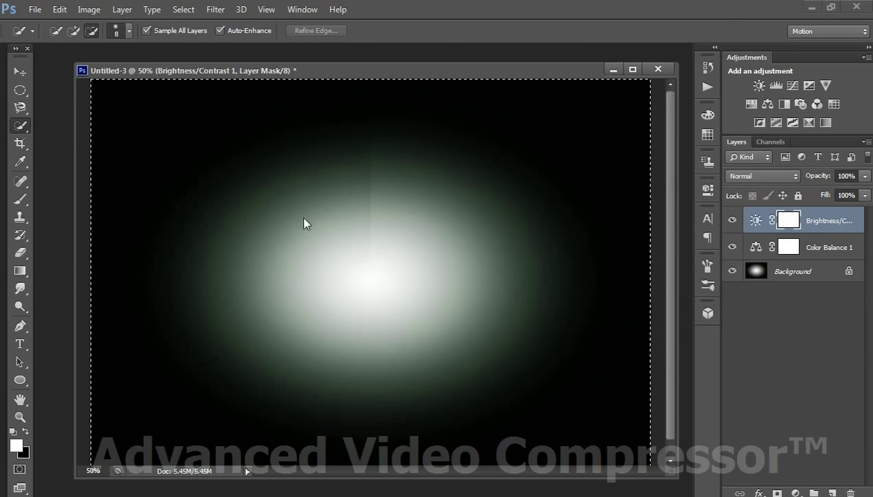
left_click_drag(344, 247, 368, 265)
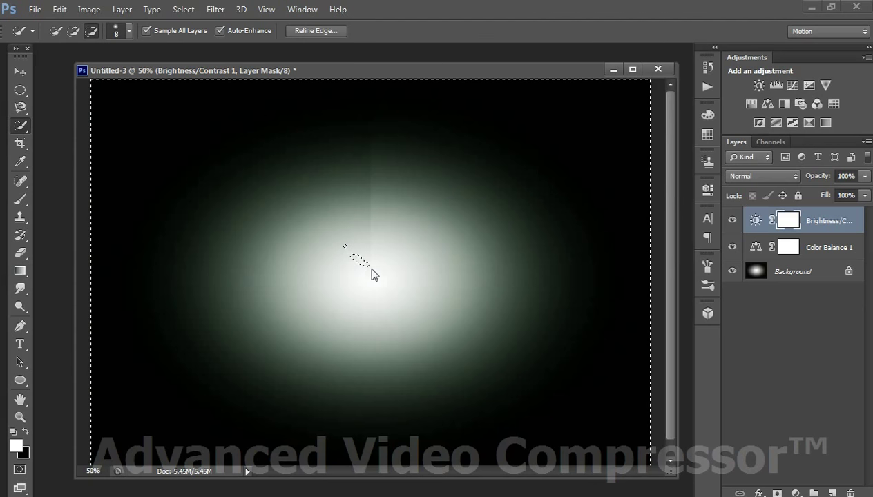
left_click_drag(296, 275, 441, 225)
mouse_move(368, 320)
left_mouse_down()
mouse_move(360, 235)
mouse_move(366, 259)
mouse_move(470, 274)
mouse_move(284, 310)
mouse_move(321, 197)
mouse_move(491, 275)
mouse_move(336, 363)
left_mouse_up()
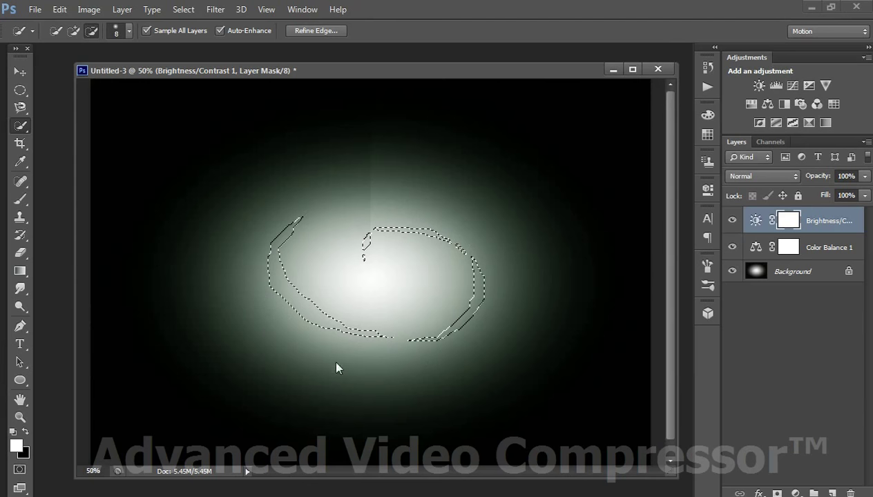
right_click(409, 289)
left_click(415, 215)
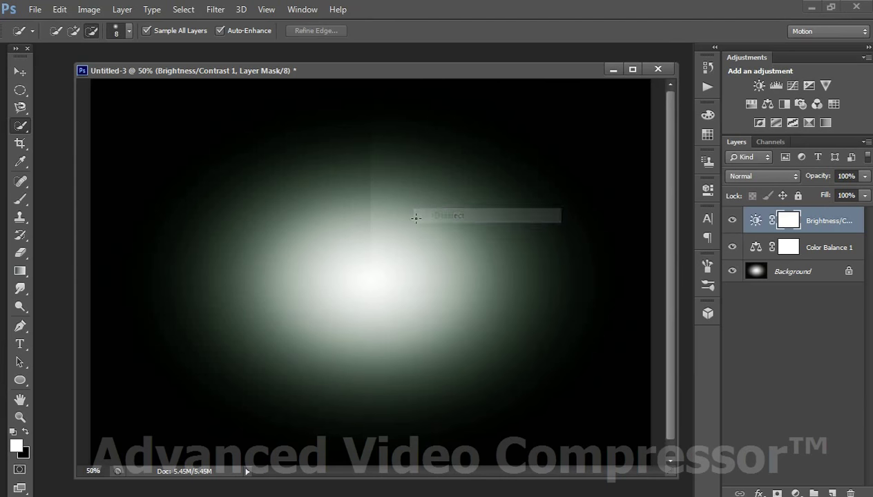
left_click(21, 107)
Trace the glow with the Magnetic Lasso, nudge the selection, then drop it with Ctrl+D
left_click(208, 228)
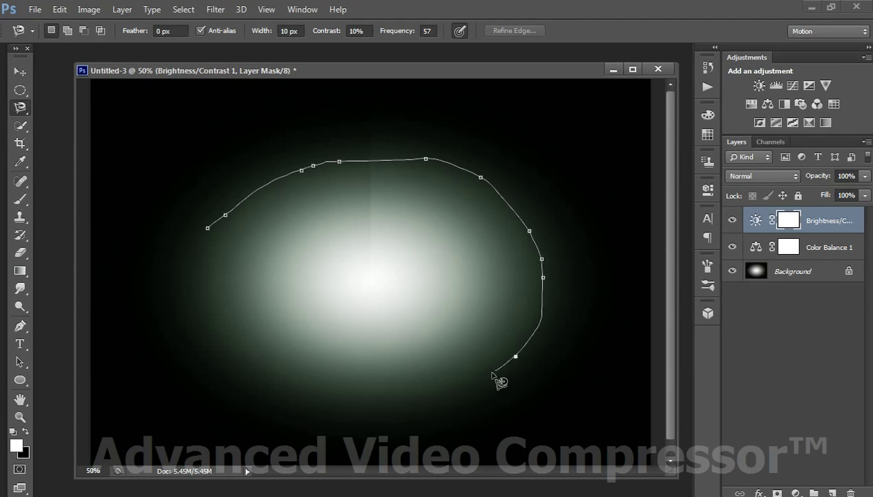
left_click(208, 229)
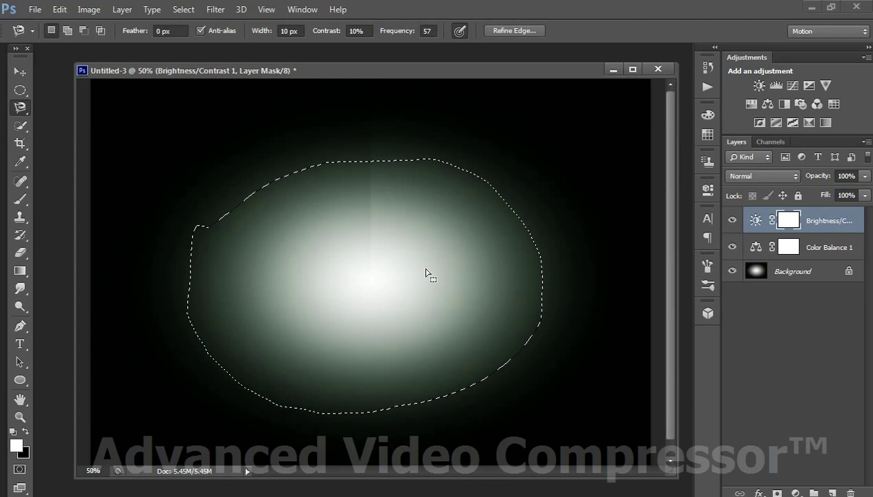
left_click(20, 71)
mouse_move(364, 284)
left_mouse_down()
mouse_move(390, 315)
mouse_move(379, 292)
left_mouse_up()
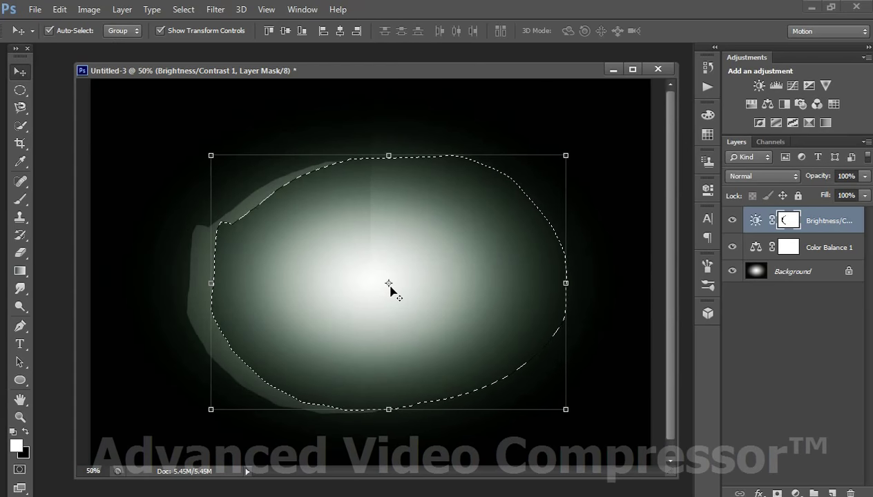
key("ctrl+d")
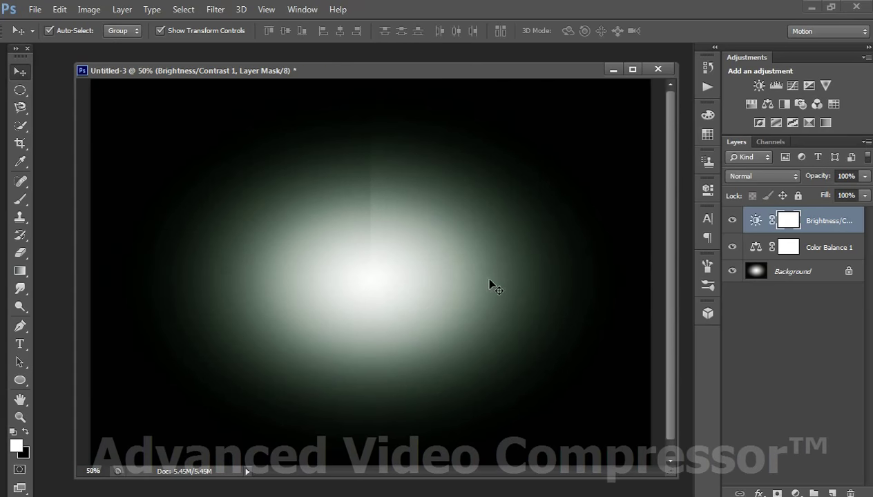
left_click(215, 9)
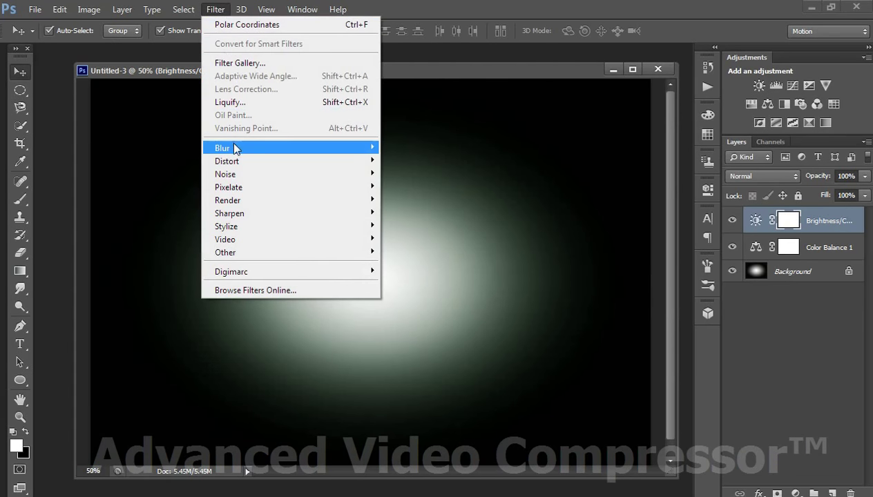
mouse_move(227, 161)
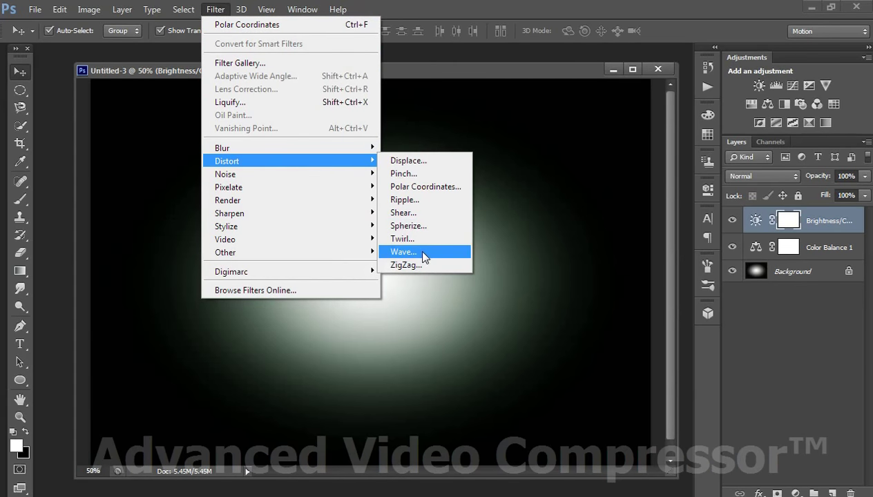
left_click(423, 253)
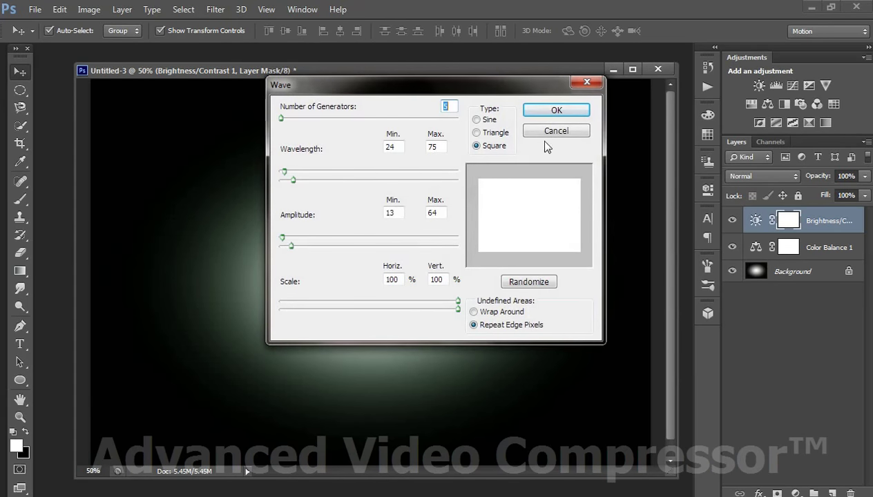
left_click(550, 132)
left_click(215, 9)
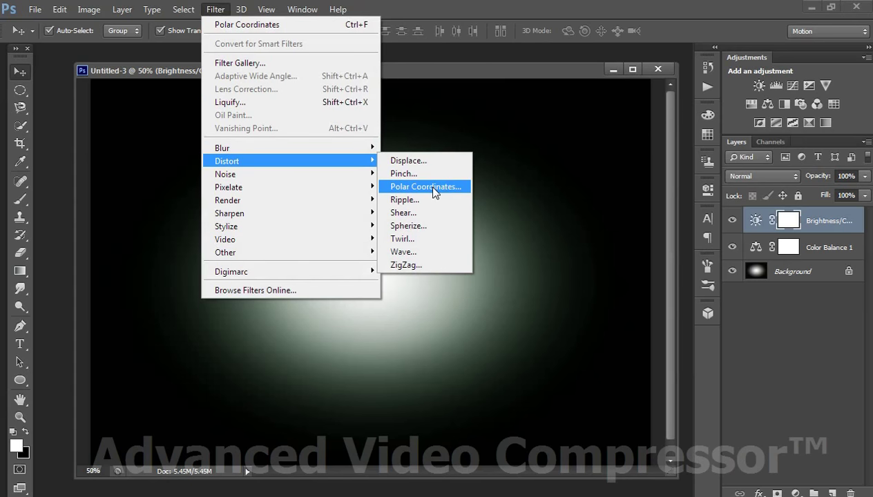
left_click(434, 192)
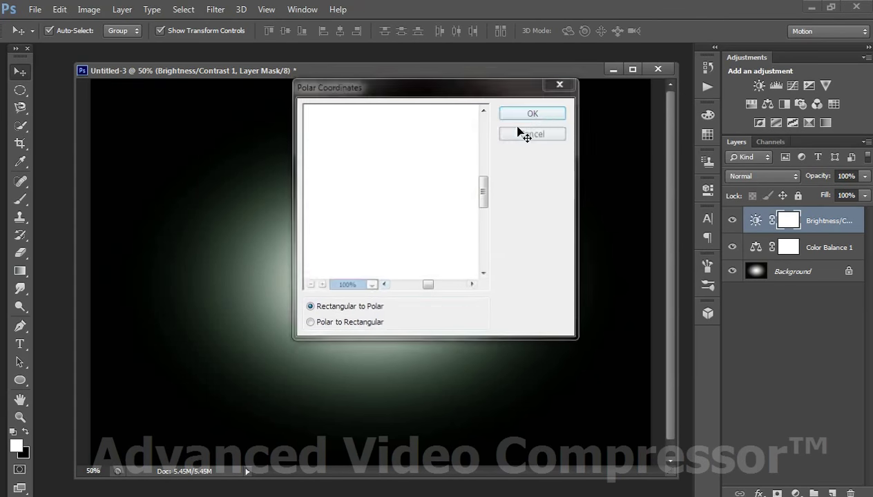
left_click(519, 133)
left_click(214, 9)
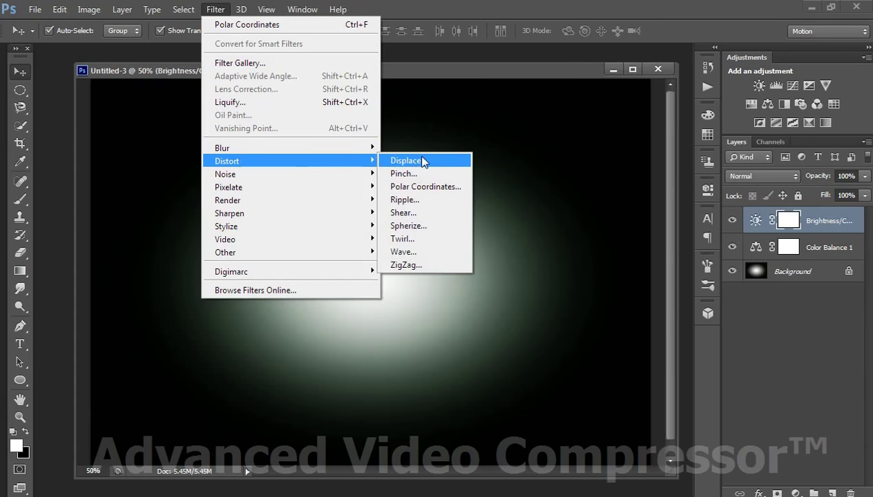
left_click(401, 239)
left_click_drag(425, 317, 394, 321)
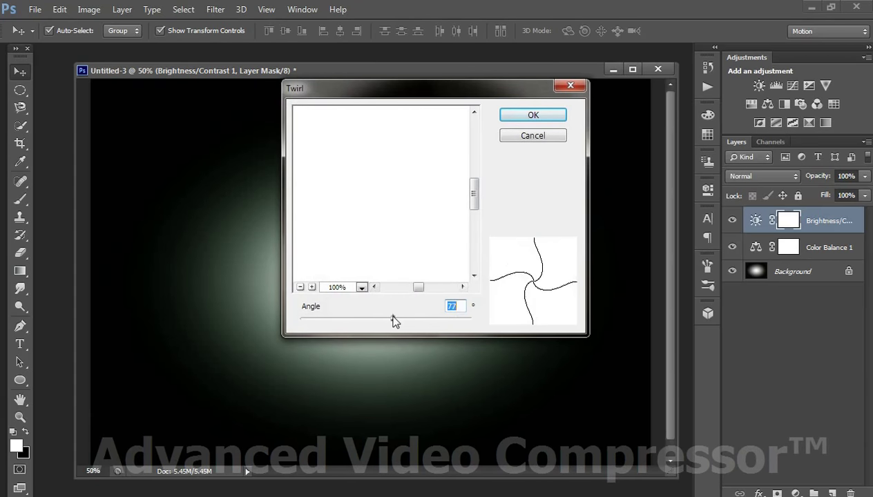
left_click(527, 116)
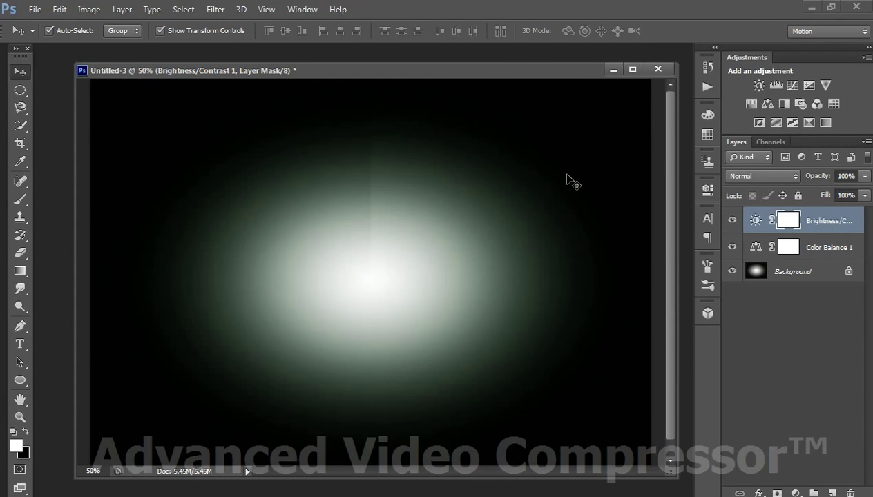
Apply Distort > ZigZag to the Background layer with 20 ridges, Out From Center style
left_click(787, 275)
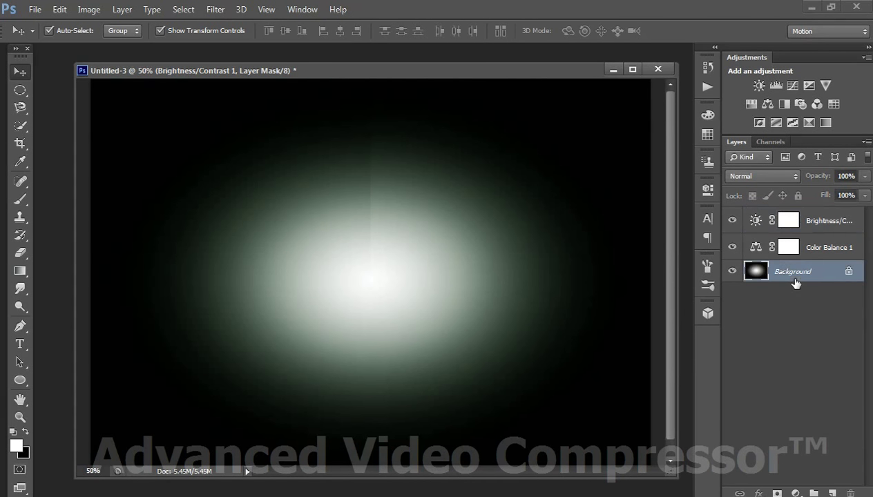
left_click(239, 9)
left_click(217, 9)
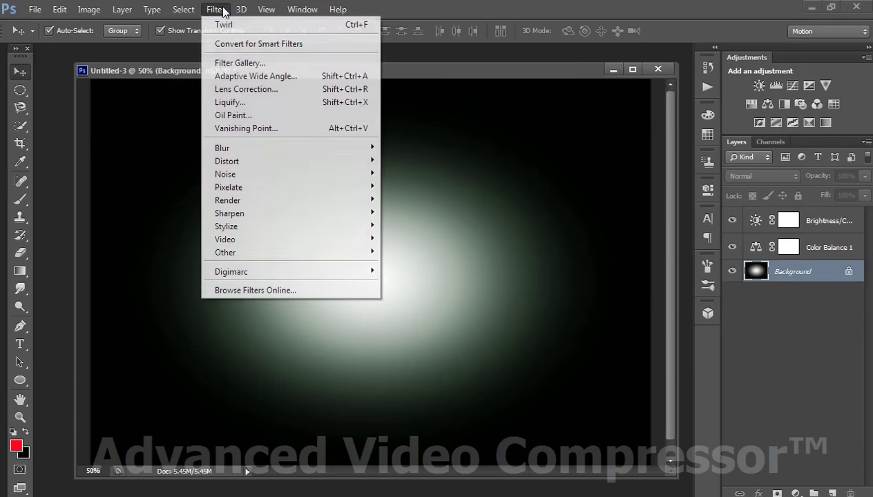
mouse_move(227, 160)
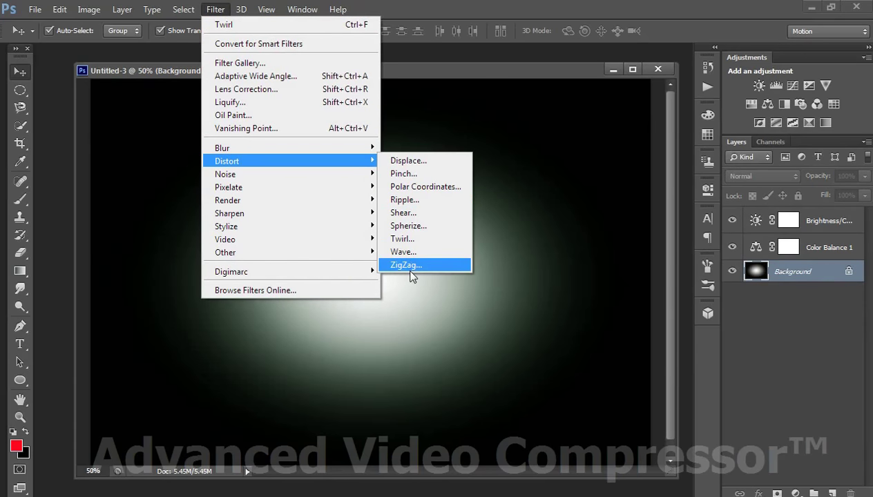
left_click(410, 266)
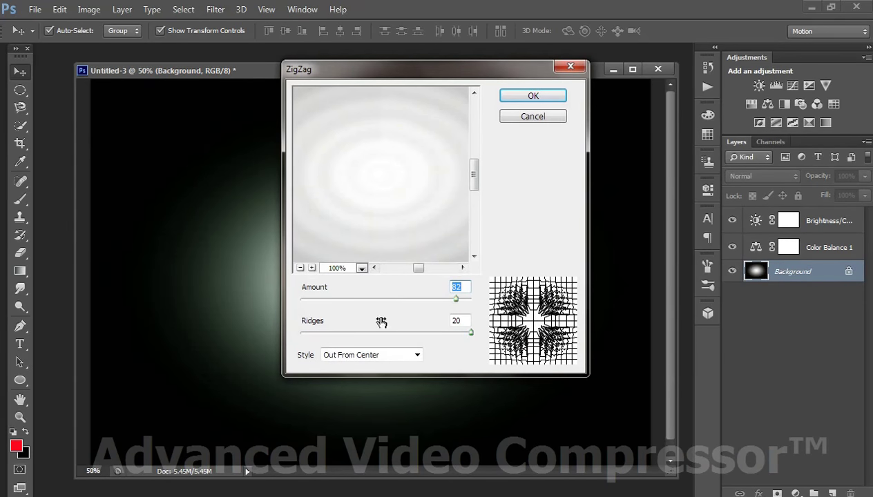
left_click(532, 95)
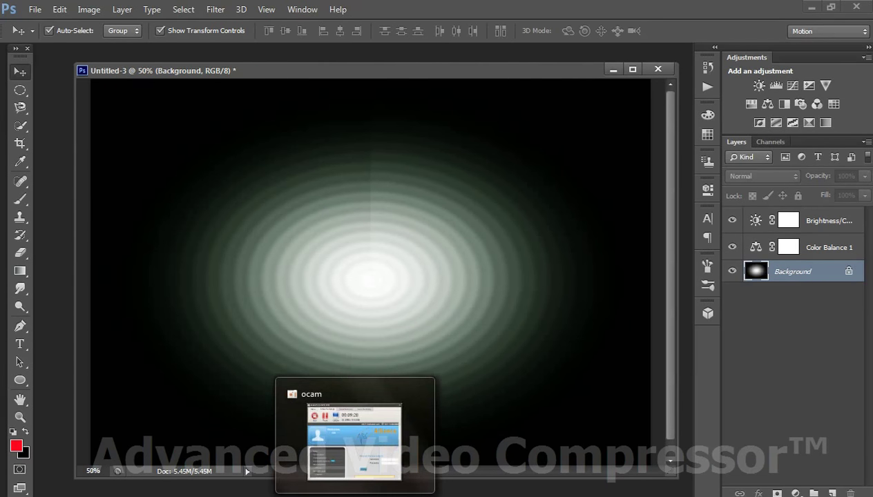
Add the note 'this photoshop only distort technic it's normal' after the Filter line
left_click(357, 494)
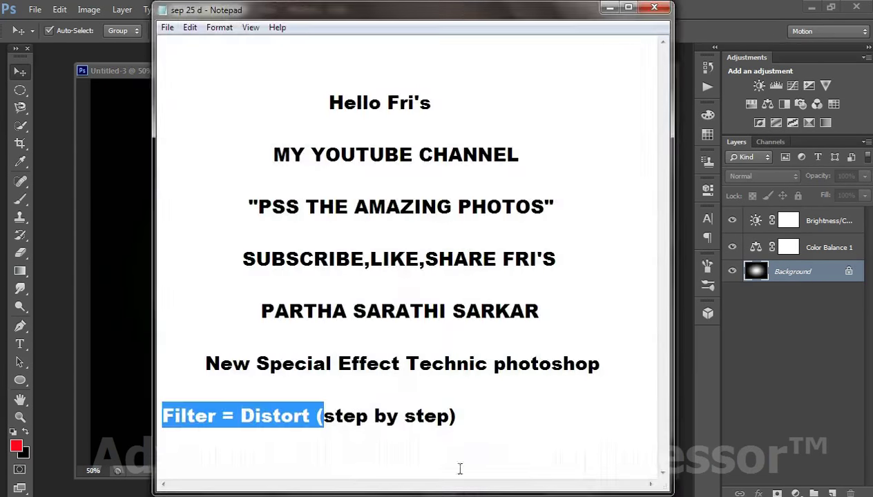
left_click(488, 430)
key("Return")
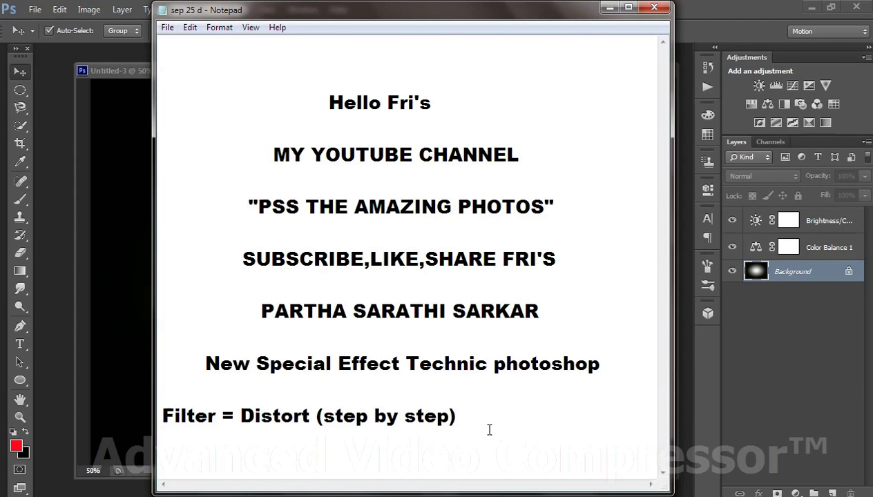
key("BackSpace")
type("th")
type("is")
type(" ph")
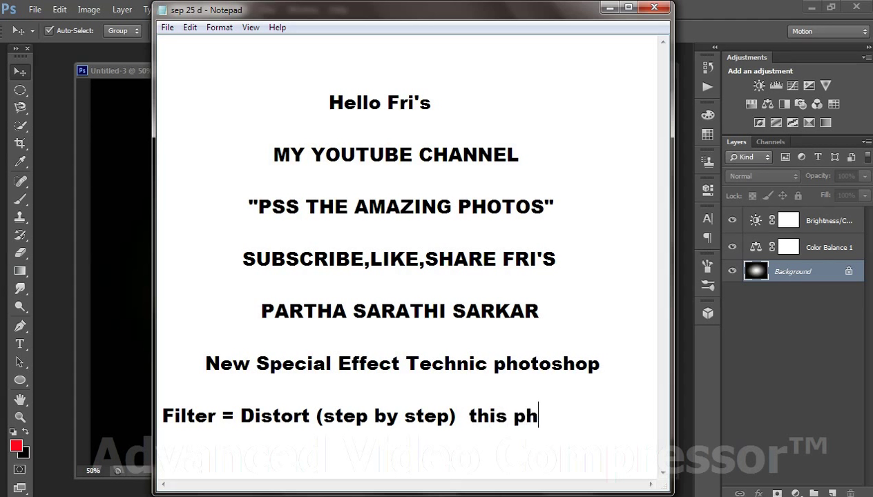
type("otoshop")
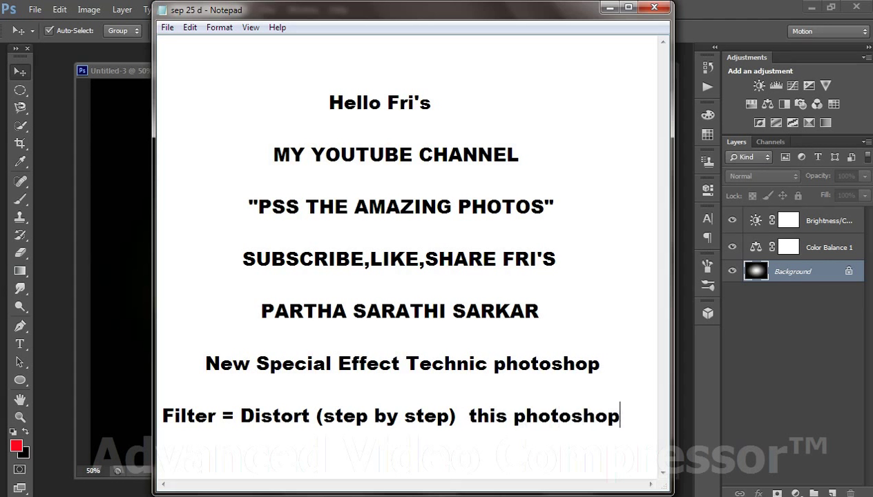
key("Return")
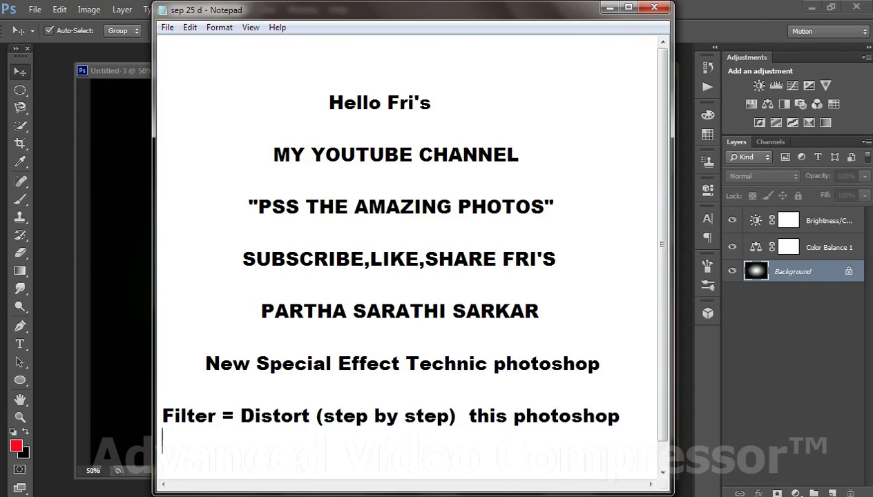
type("o")
type("nly  ")
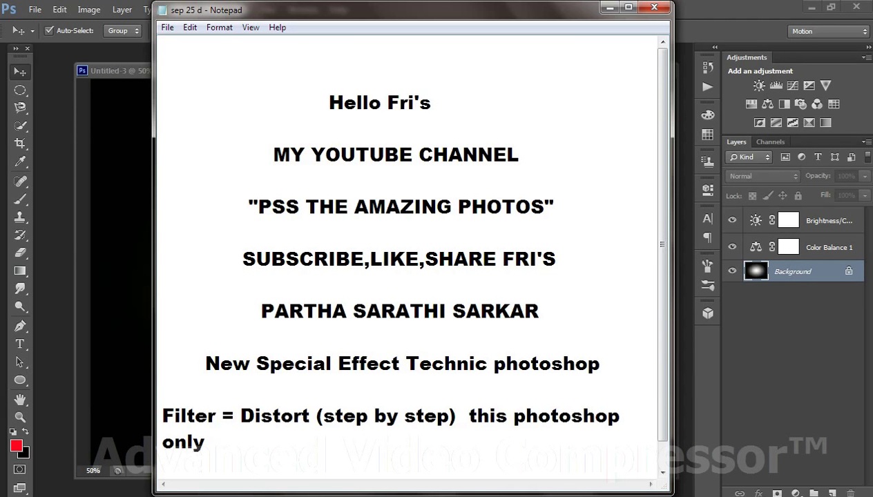
type("dis")
type("t")
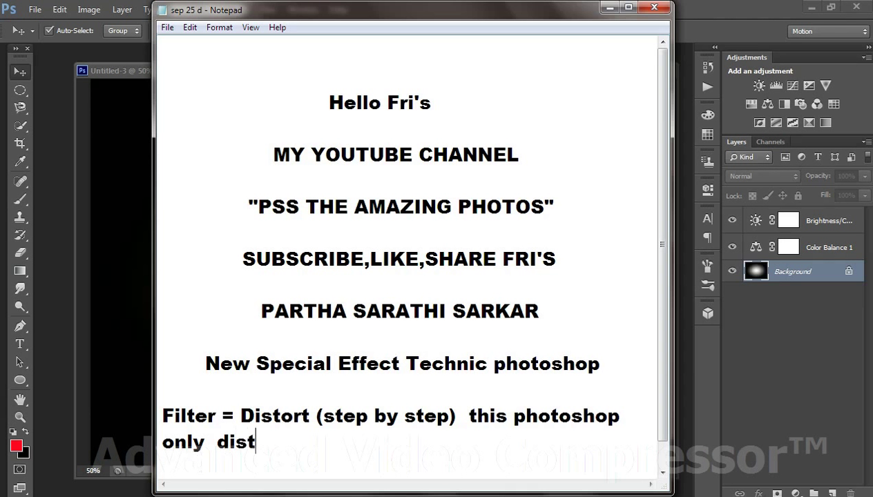
type("o")
type("rt ")
type("tech")
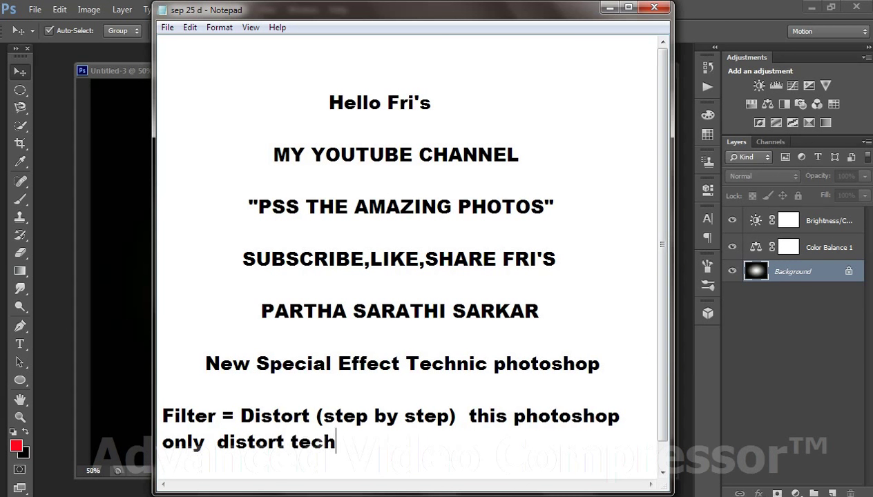
type("nic")
type(" it")
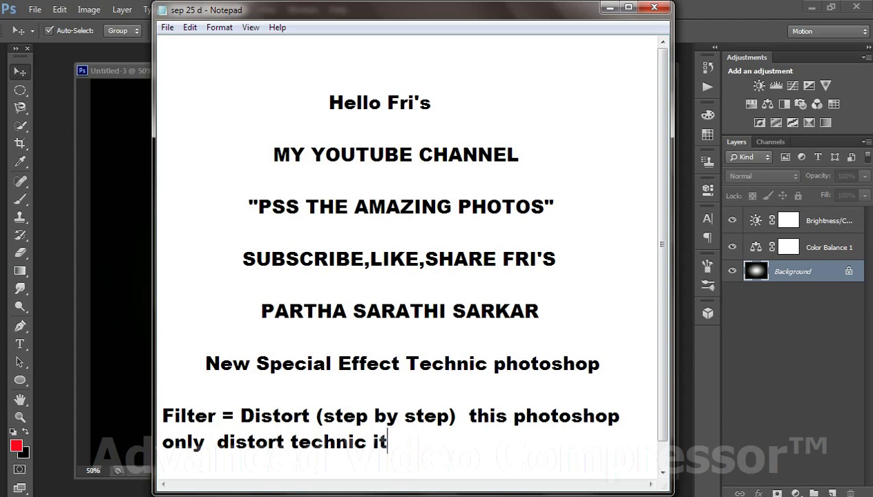
type("'d")
key("BackSpace")
type("s ")
type("nor")
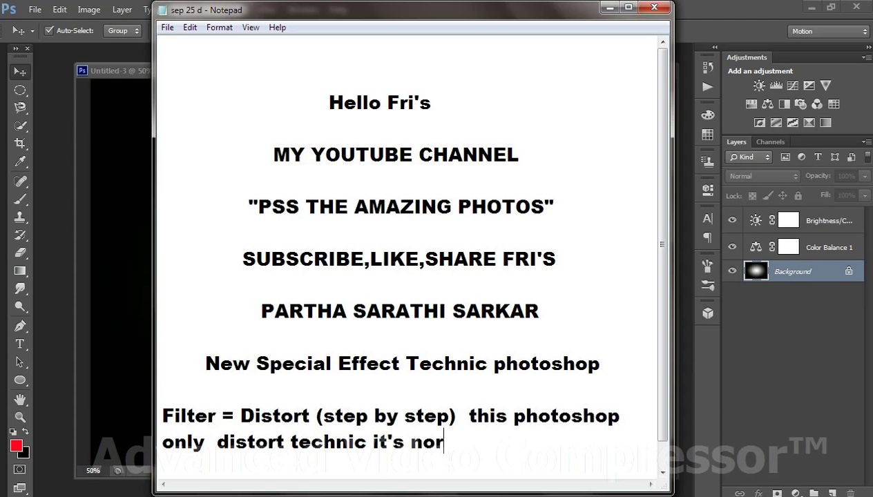
type("ms")
key("BackSpace")
type("al")
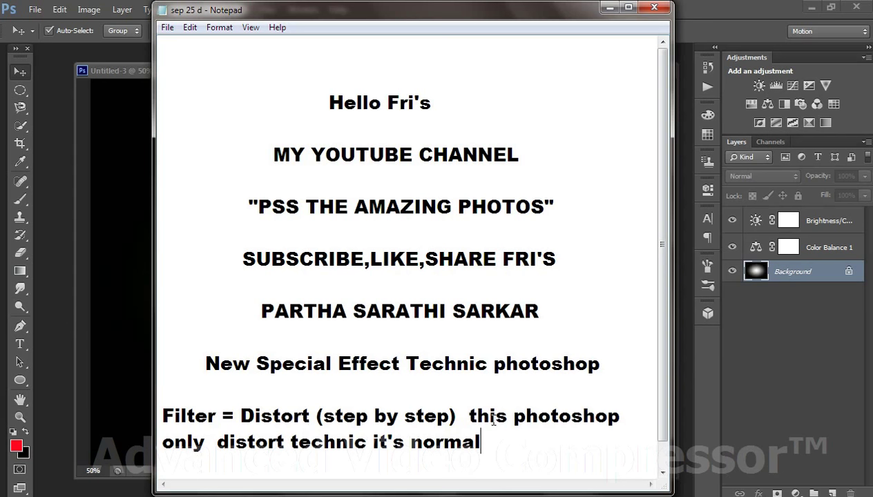
Highlight several note lines to review them, then minimize Notepad
left_click_drag(487, 439, 243, 442)
left_click(193, 455)
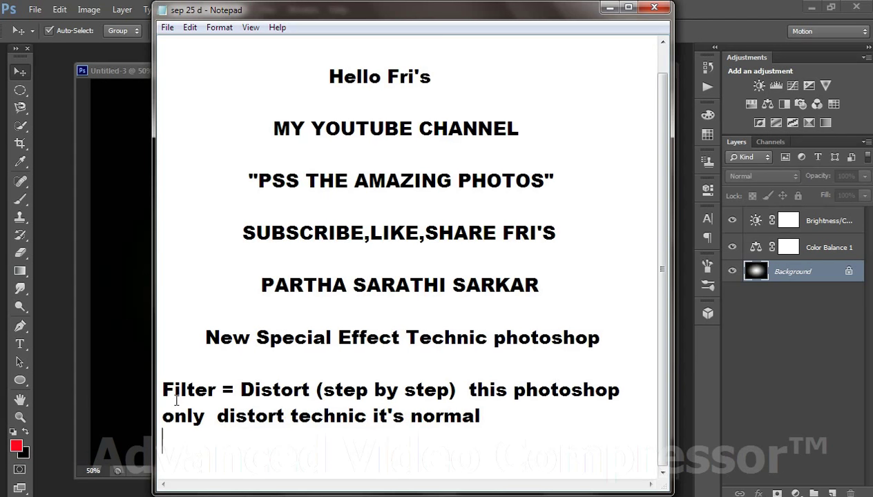
left_click_drag(163, 390, 533, 423)
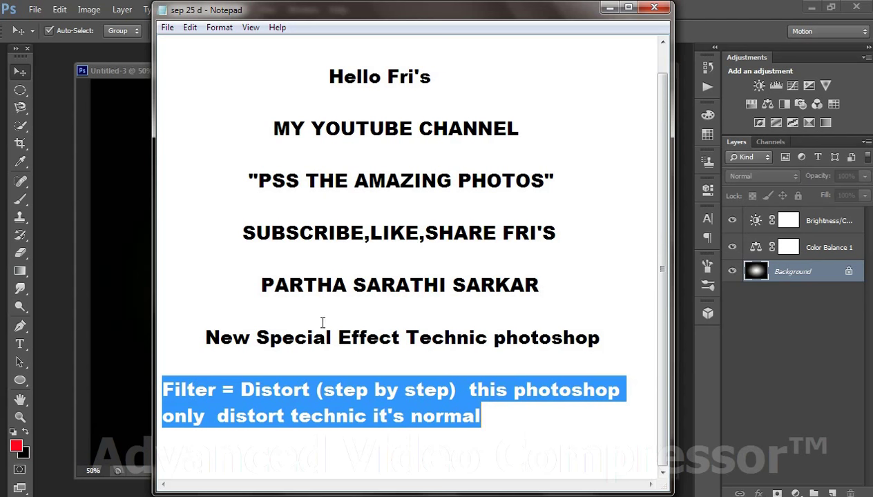
left_click_drag(191, 337, 406, 338)
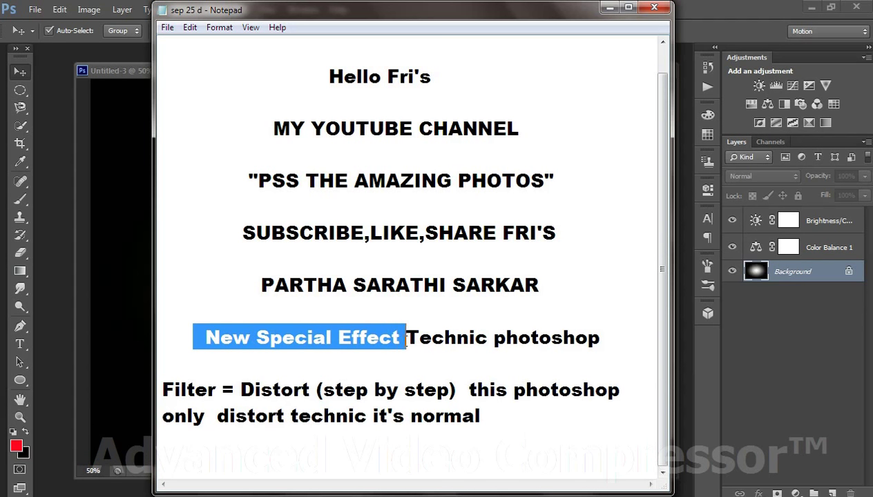
left_click_drag(237, 234, 553, 237)
left_click_drag(259, 186, 545, 188)
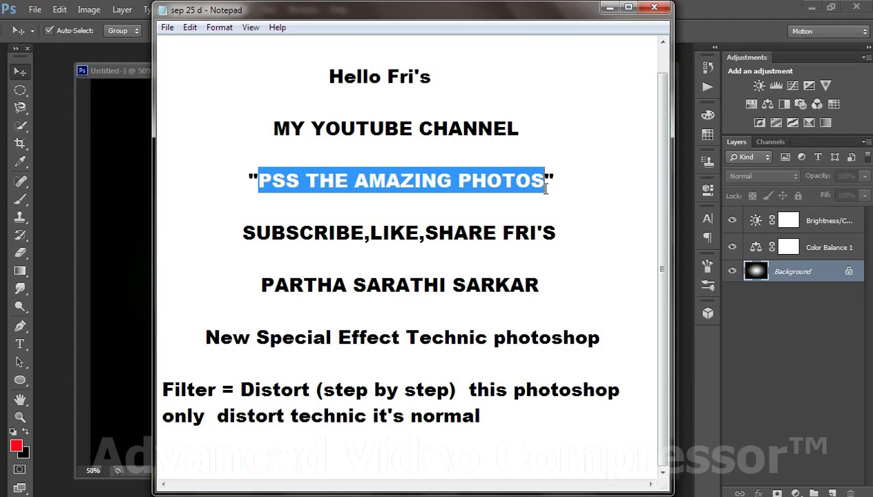
left_click(609, 7)
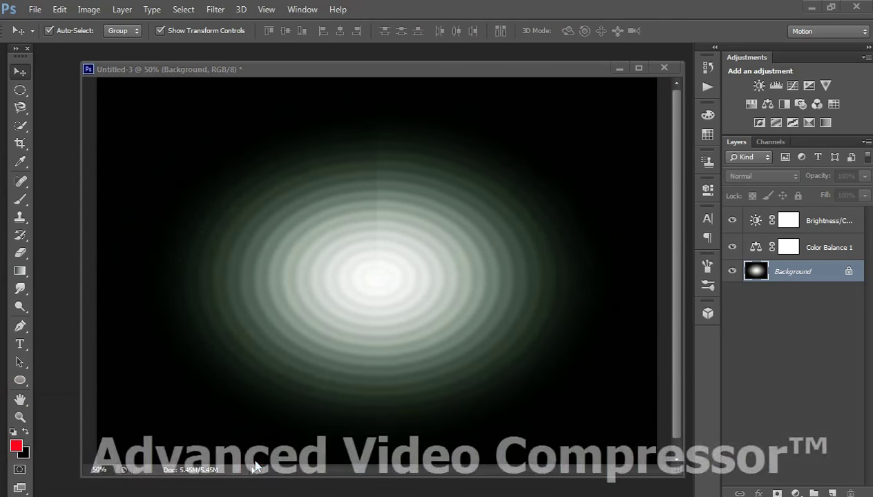
Bring Untitled-2's magenta starburst forward and maximize it
key("ctrl+Tab")
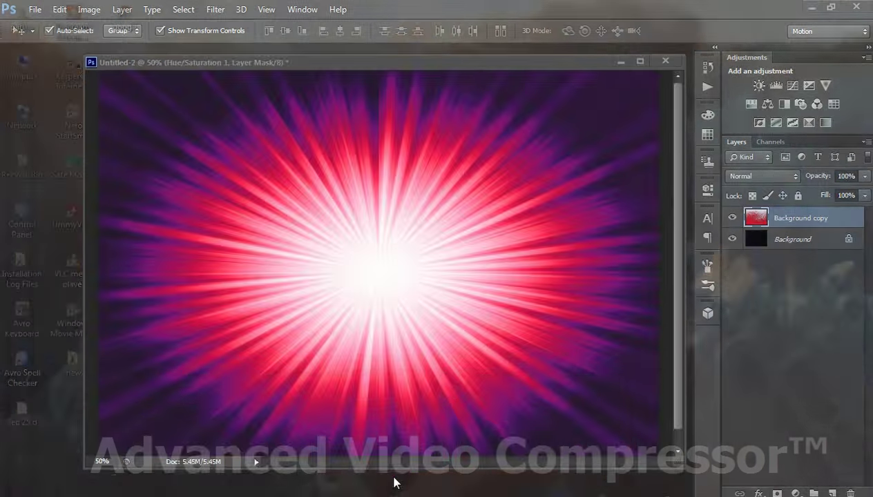
left_click(393, 482)
left_click_drag(323, 69, 437, 80)
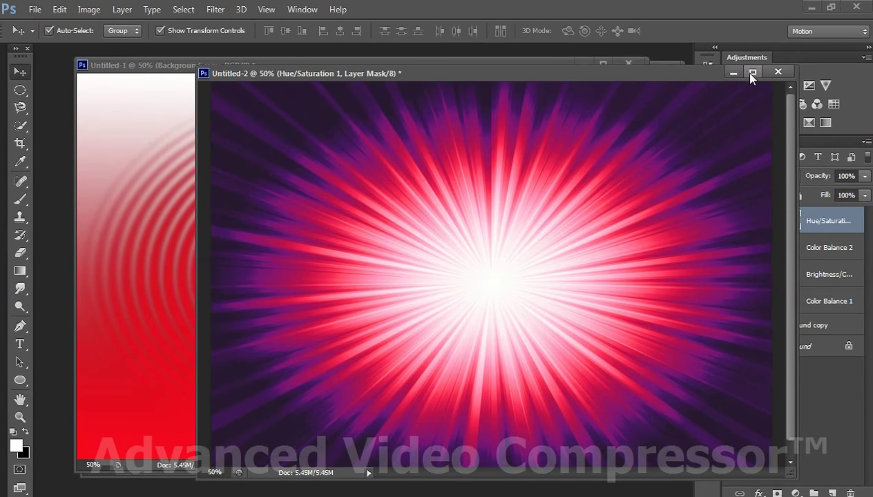
left_click(751, 71)
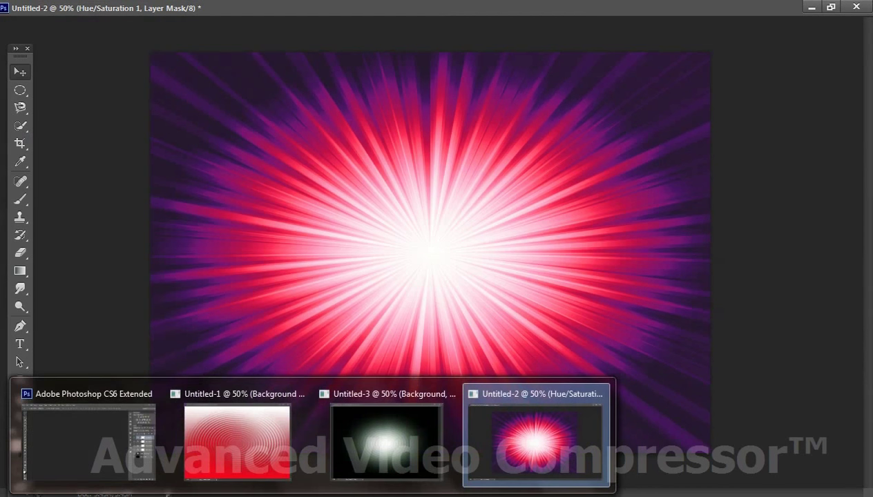
Show Untitled-1's red ripples full size, then minimize Untitled-3 and Untitled-1
left_click(347, 469)
left_click(639, 69)
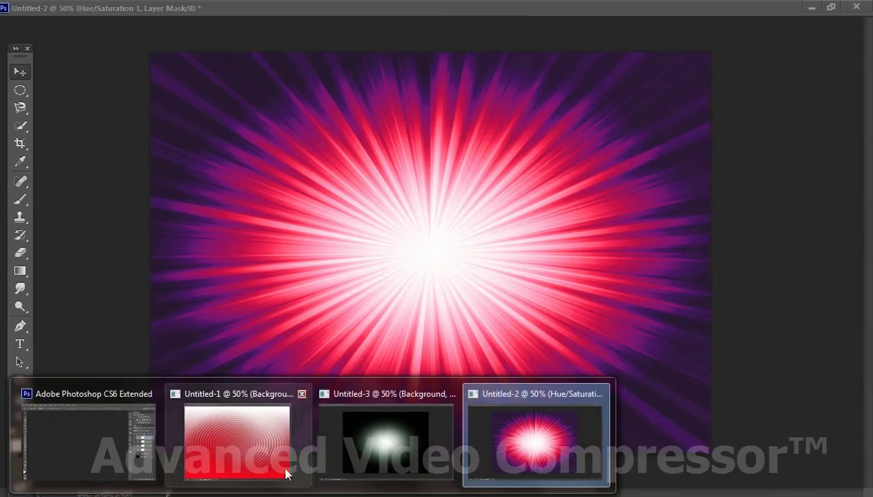
left_click(277, 468)
left_click(603, 64)
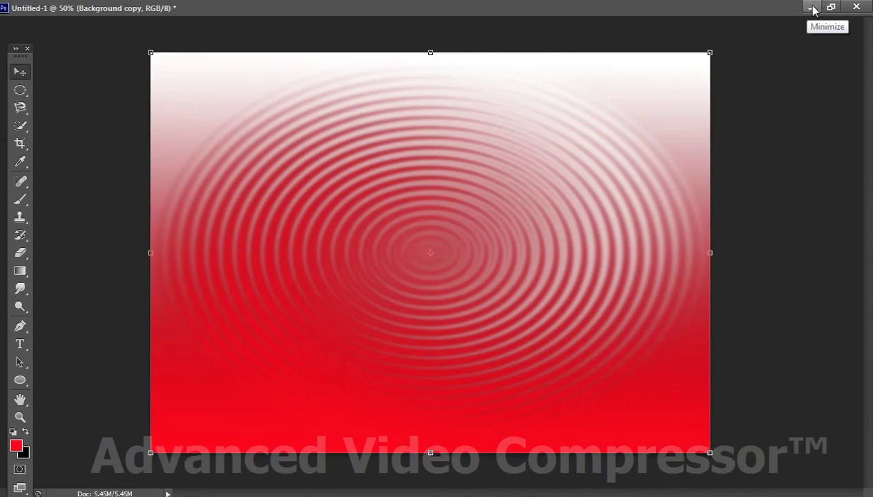
left_click(812, 8)
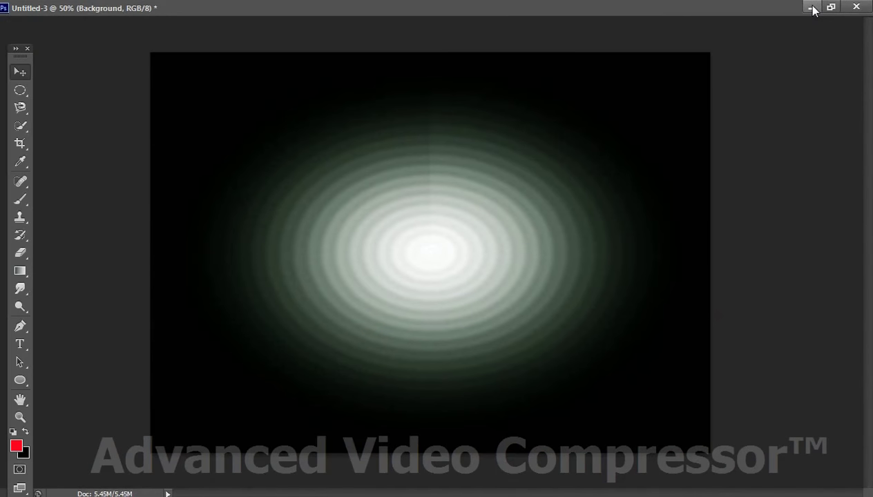
left_click(811, 8)
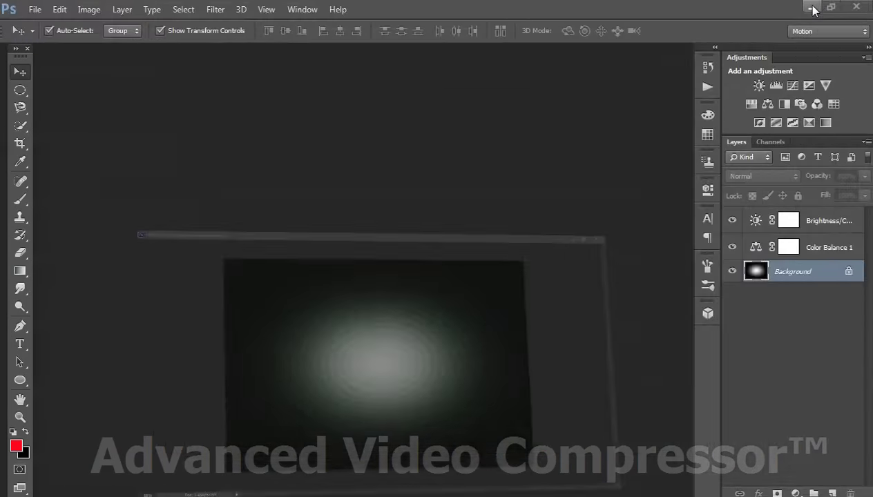